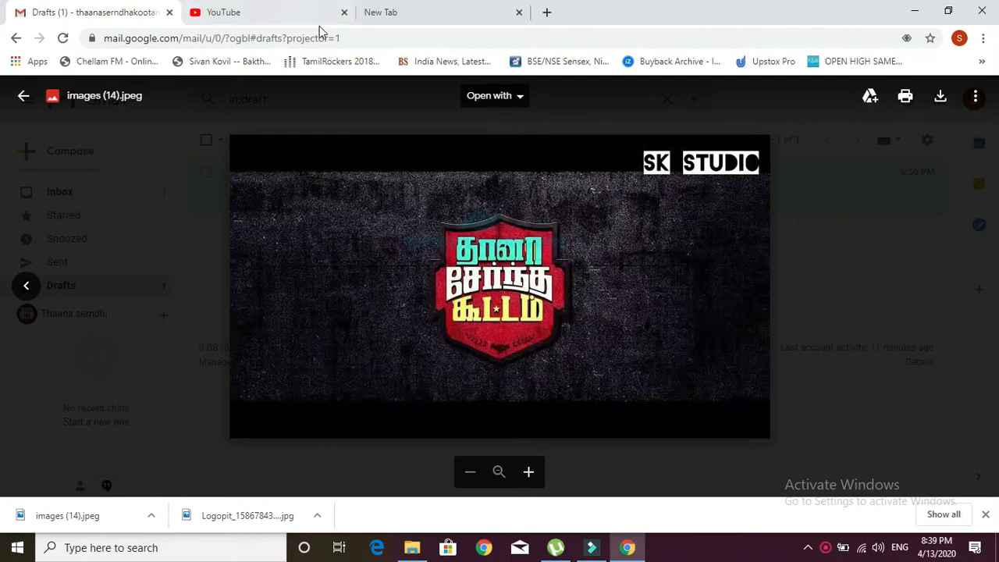
Step: Switch to YouTube, go to the account settings and start creating a channel
click(274, 14)
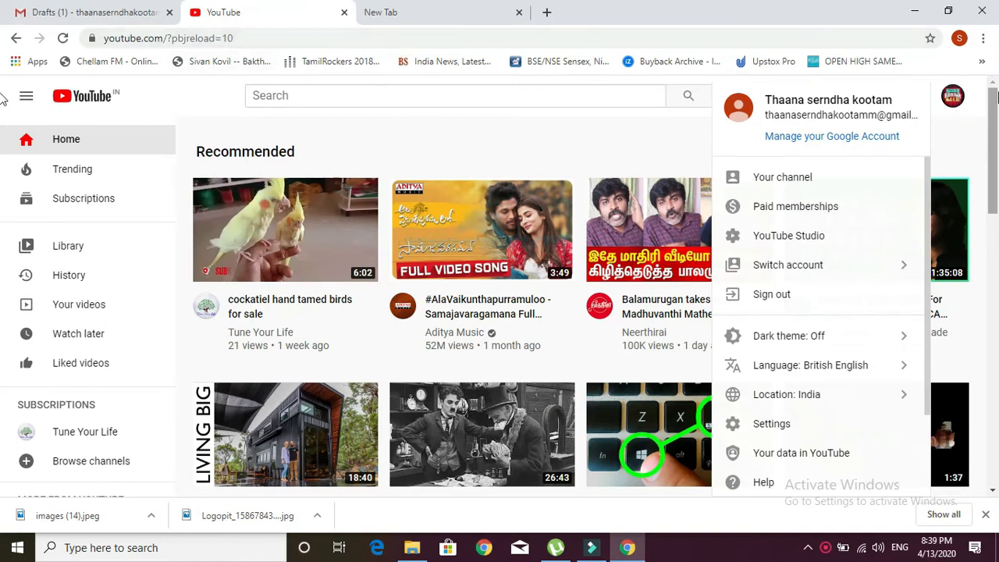
click(621, 118)
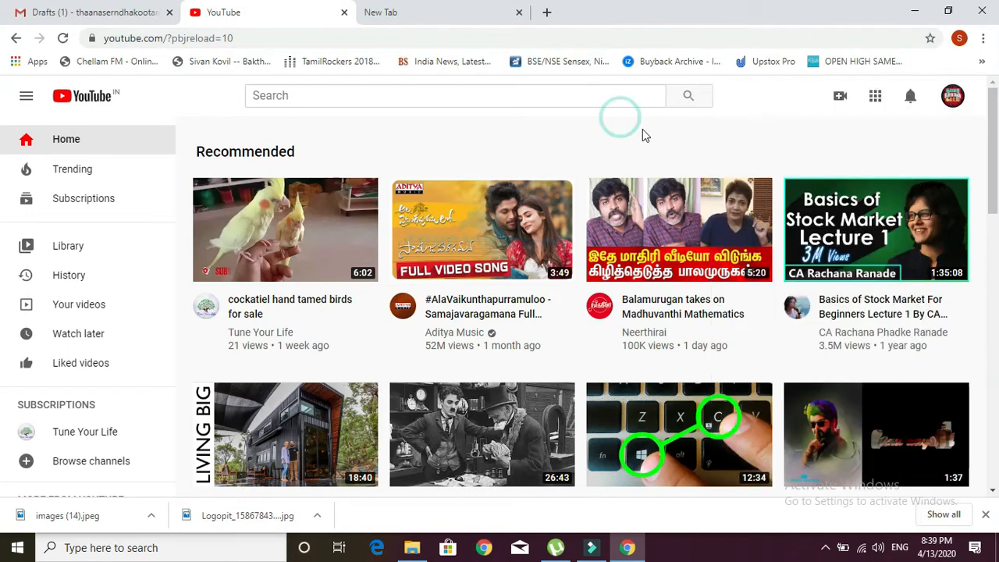
click(951, 98)
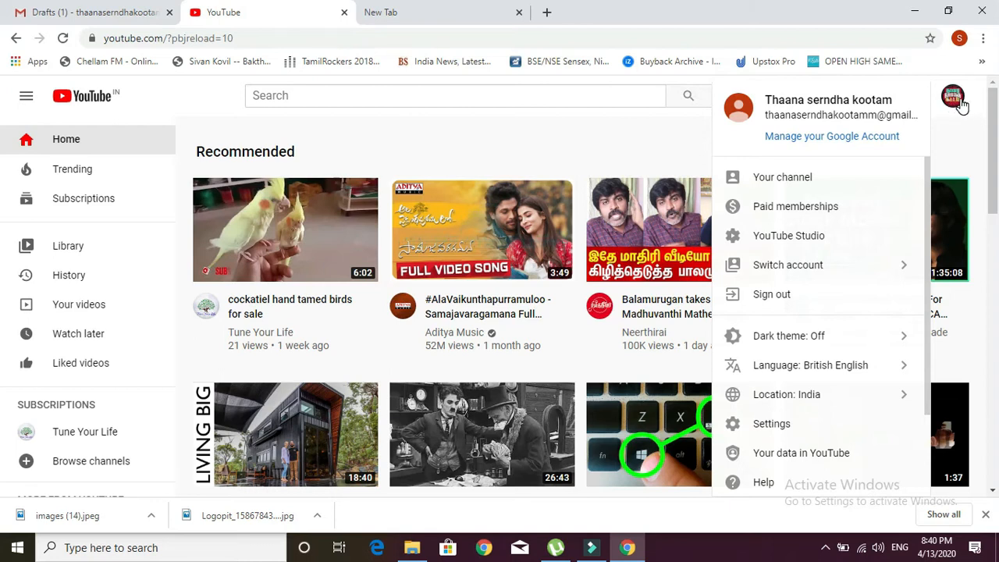
click(796, 432)
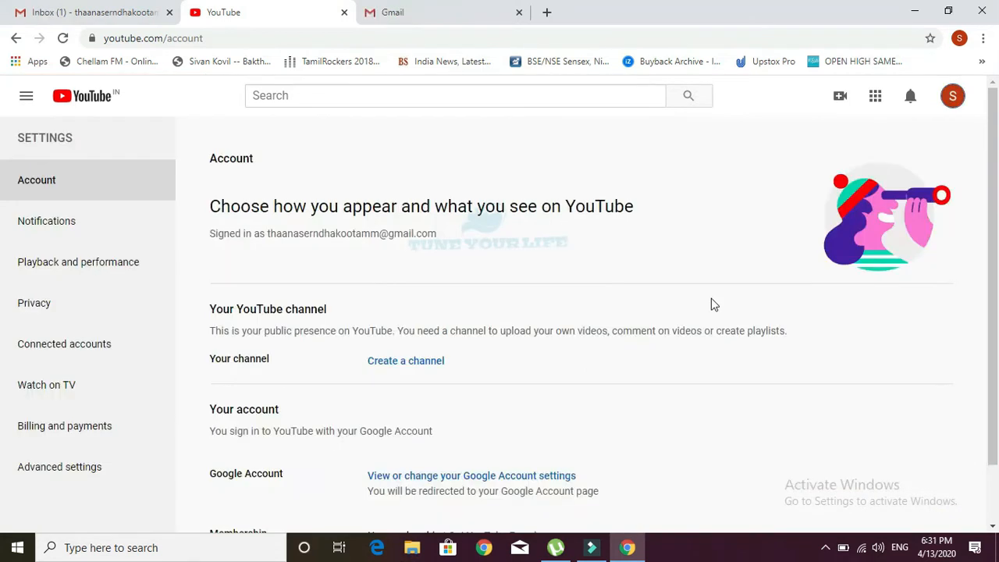
click(400, 368)
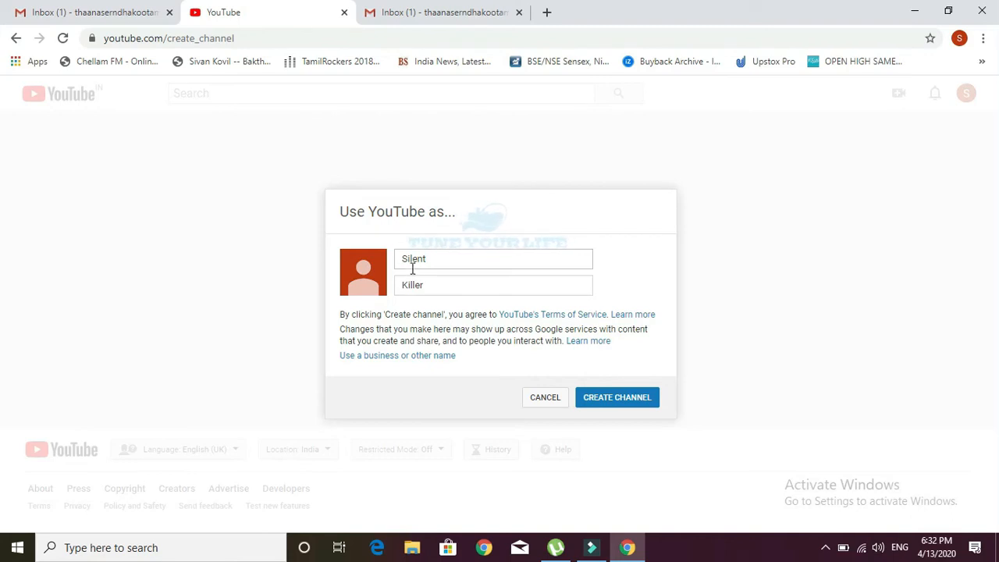
Step: Clear the prefilled first name and last name in the channel creation form
click(440, 266)
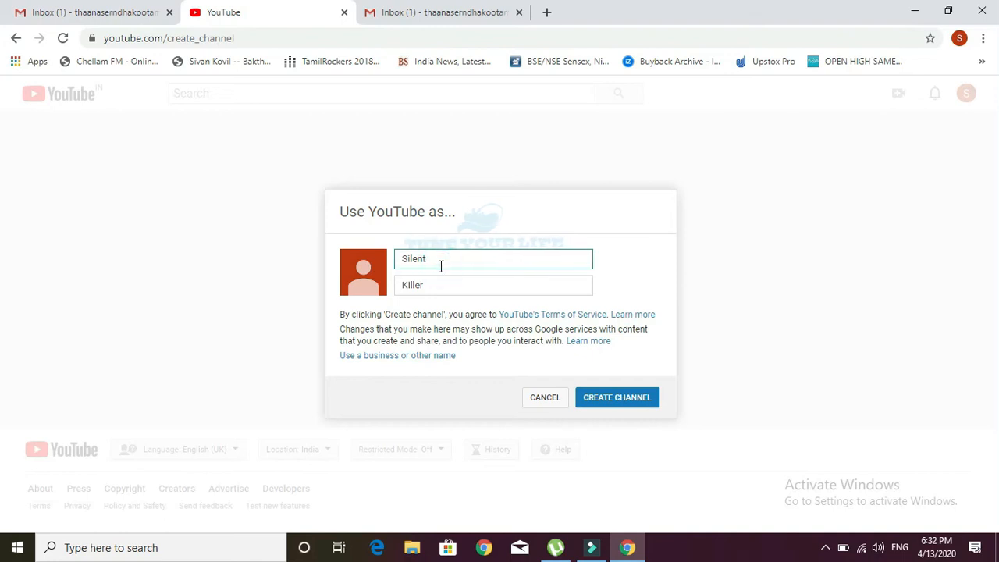
key(BackSpace)
key(BackSpace)
key(BackSpace)
key(BackSpace)
key(BackSpace)
key(BackSpace)
click(456, 285)
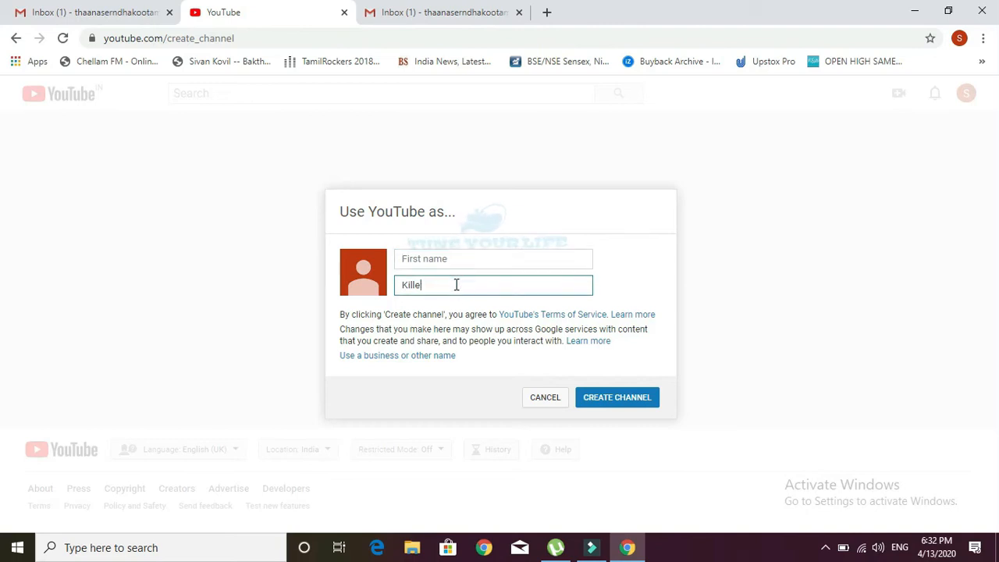
key(BackSpace)
key(BackSpace)
key(BackSpace)
key(BackSpace)
key(BackSpace)
click(527, 254)
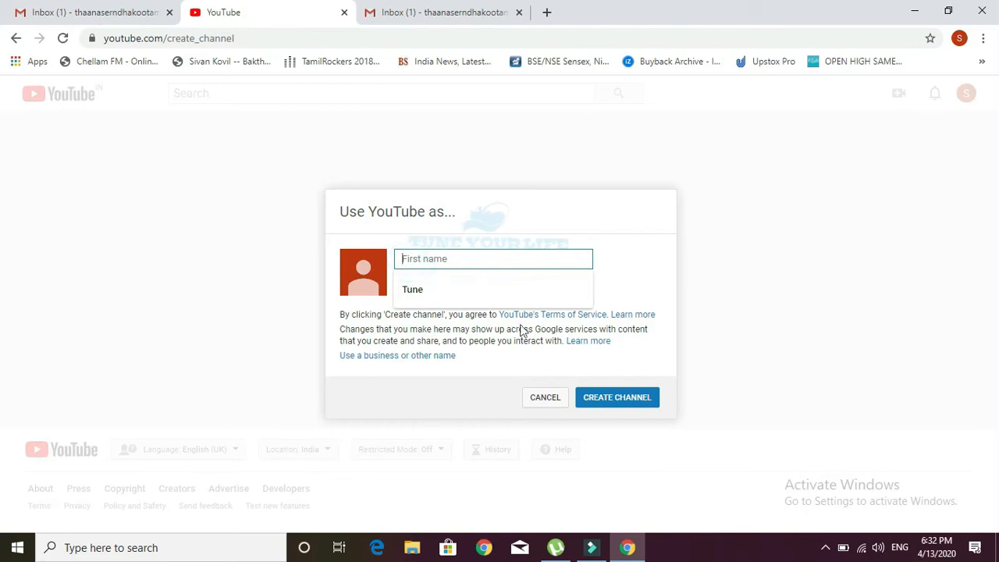
click(625, 285)
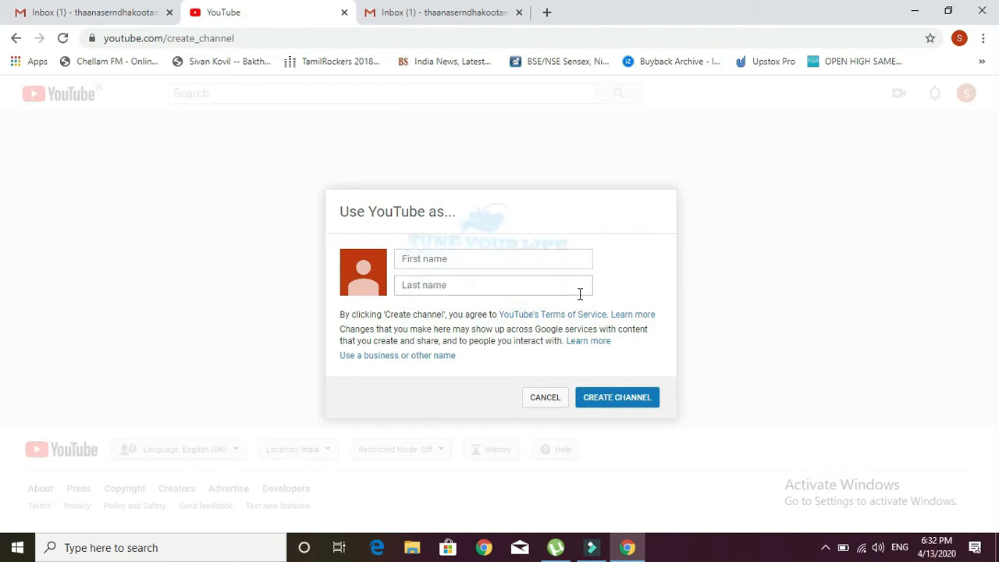
Step: Name the channel with first name "Thaana serndha" and last name "kootam", and create it
click(524, 265)
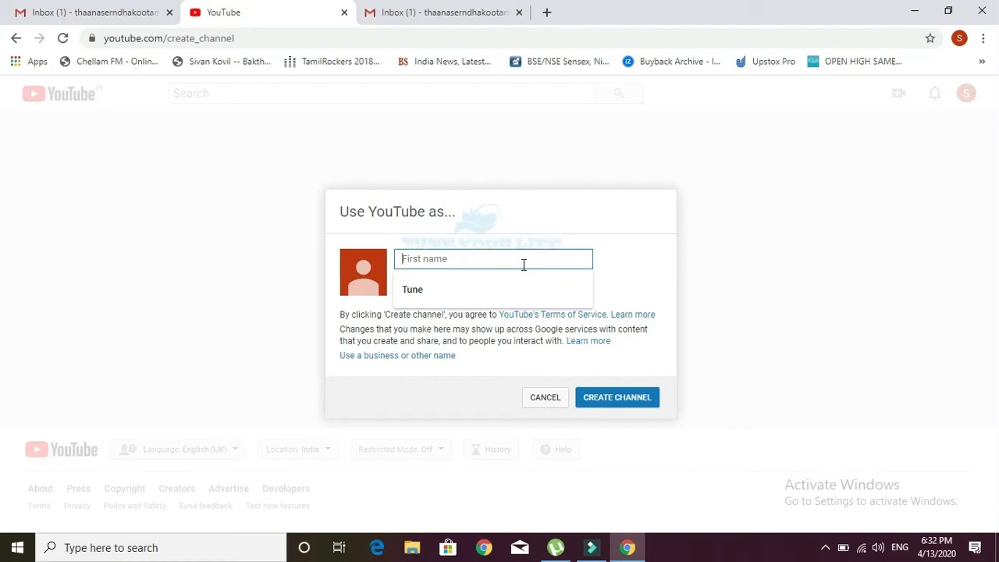
text(T)
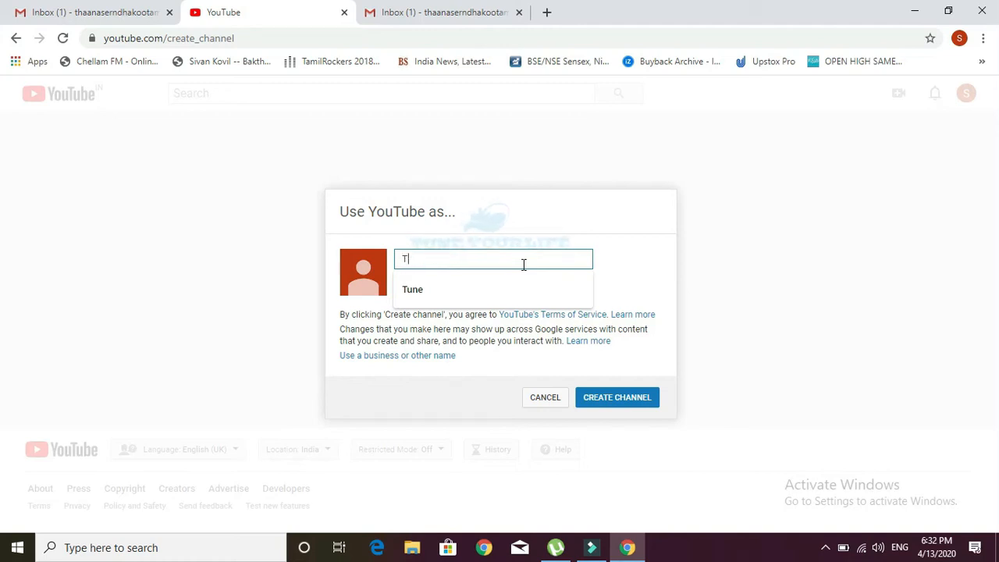
text(h)
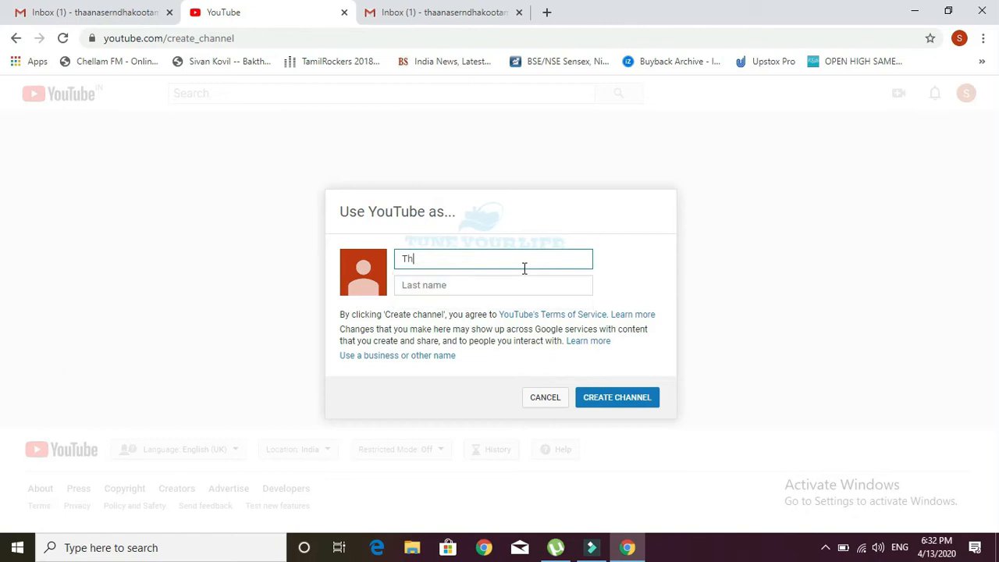
text(aana)
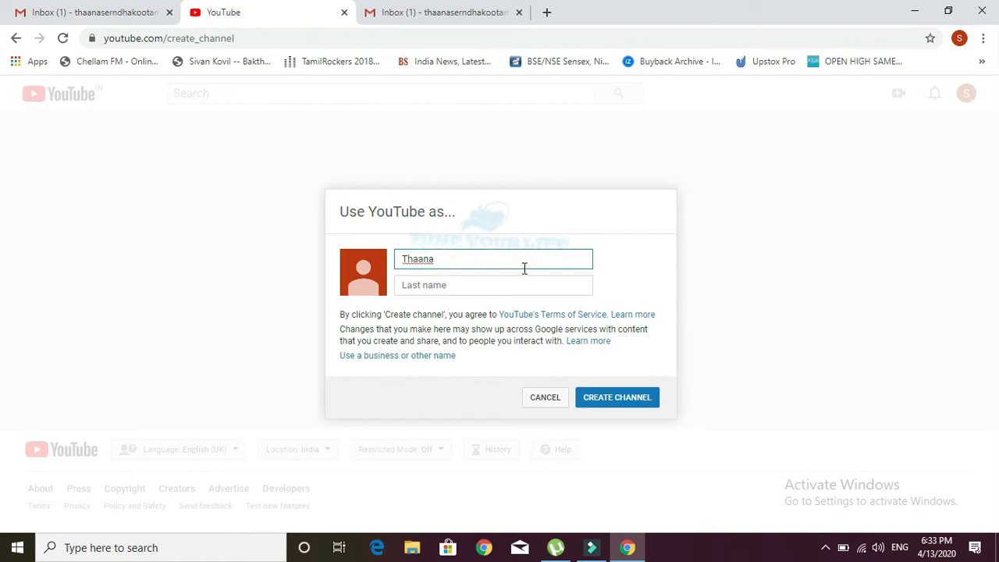
text(sern)
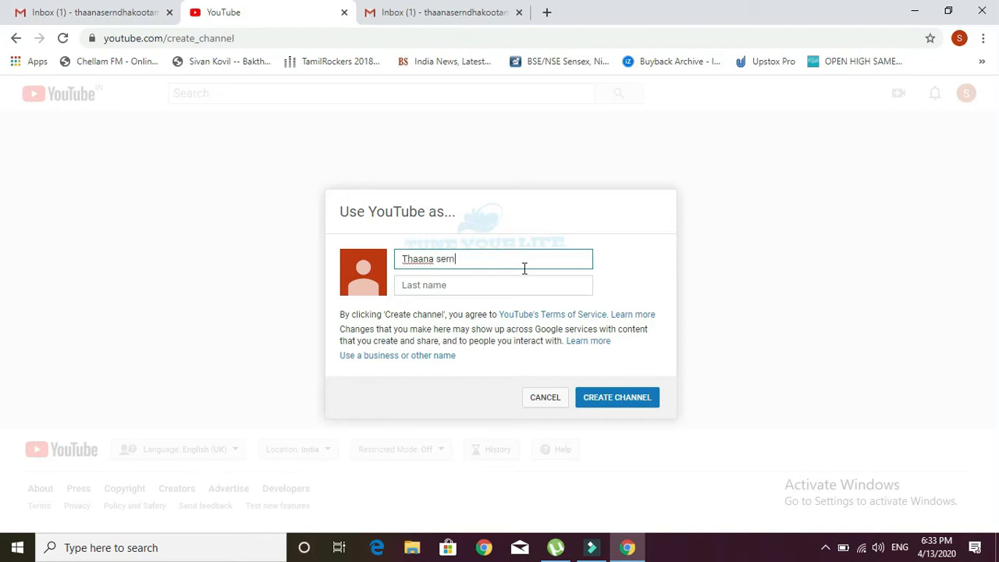
text(dha)
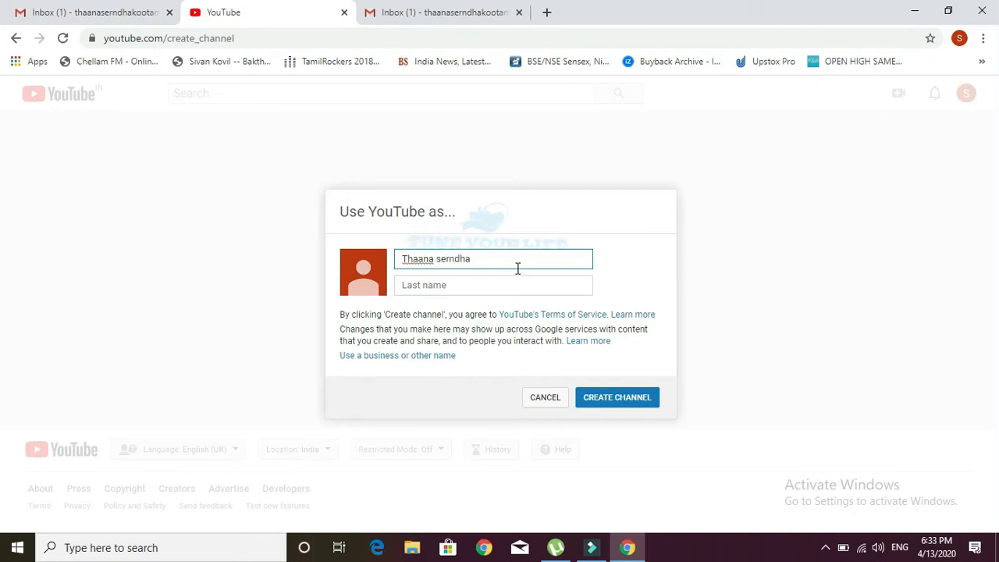
click(525, 283)
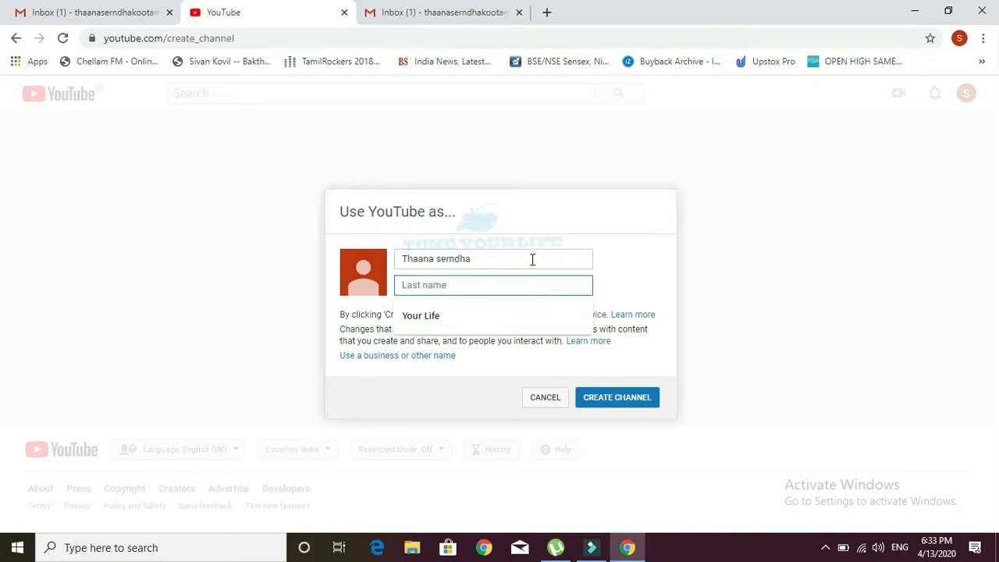
text(k)
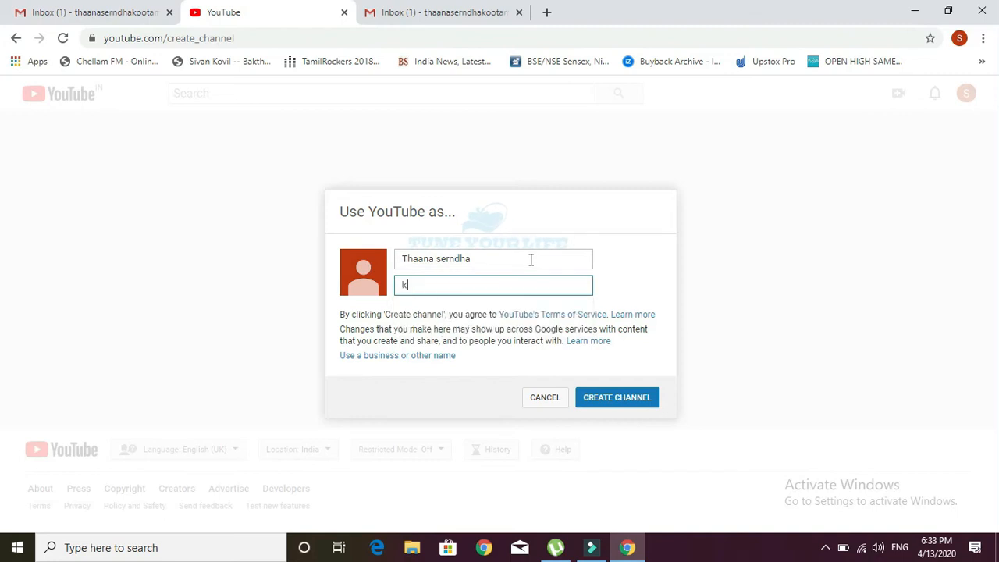
text(ootam)
click(609, 402)
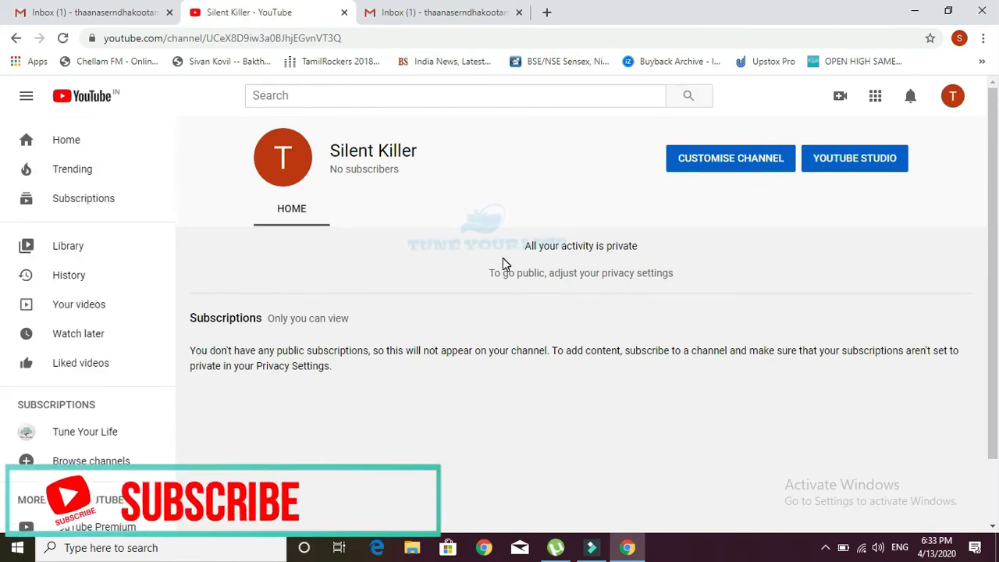
Step: Open the new channel's customisation page and start adding channel art
click(720, 162)
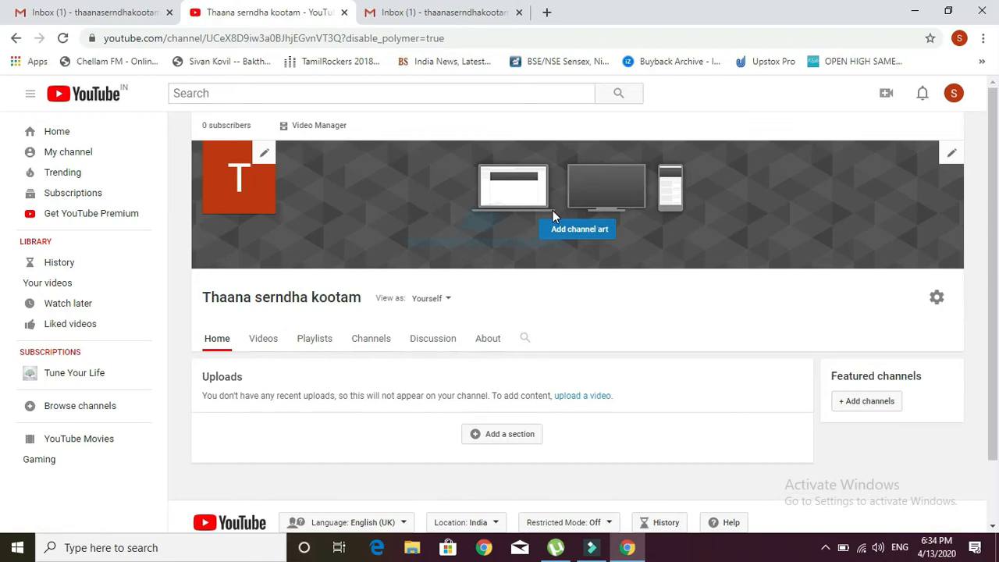
click(591, 222)
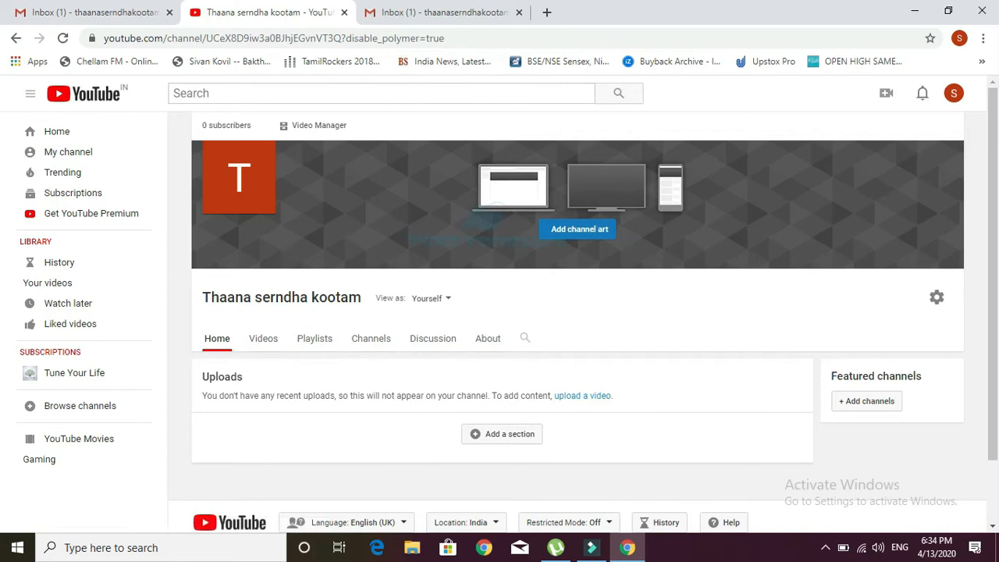
click(825, 547)
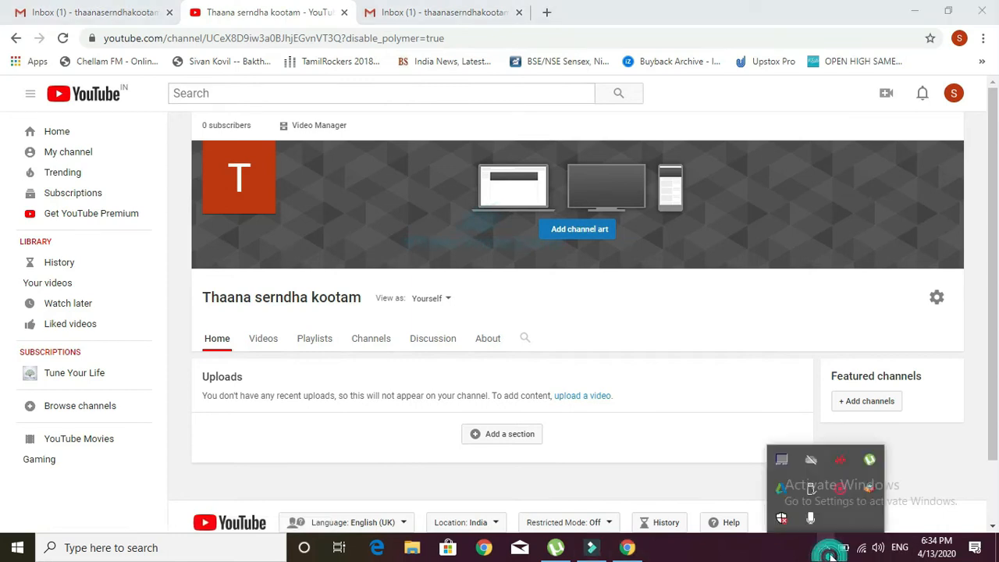
right_click(839, 490)
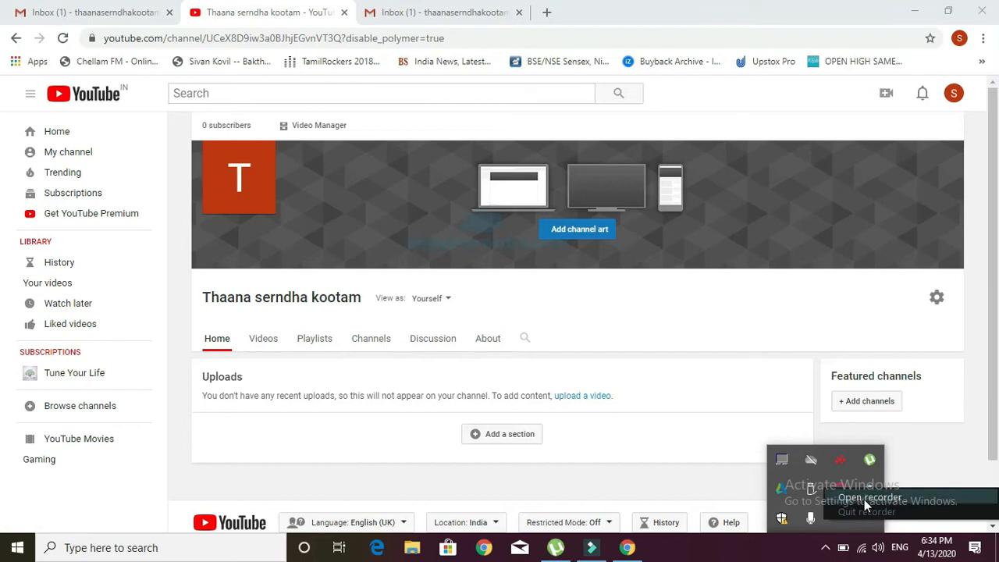
click(865, 500)
click(808, 521)
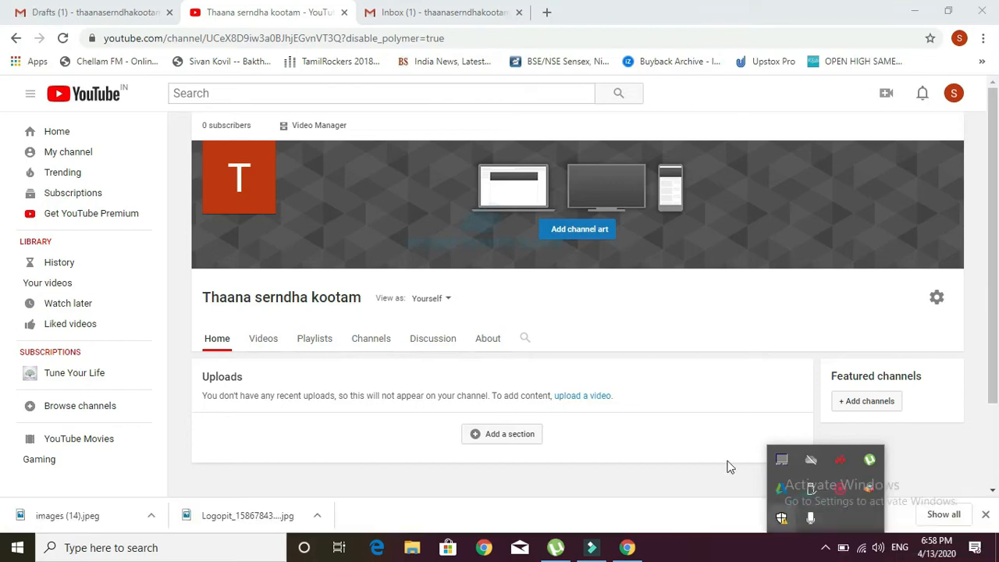
Step: Upload Logopit_1586784304616.jpg from the Downloads folder and set it as the channel art
click(518, 266)
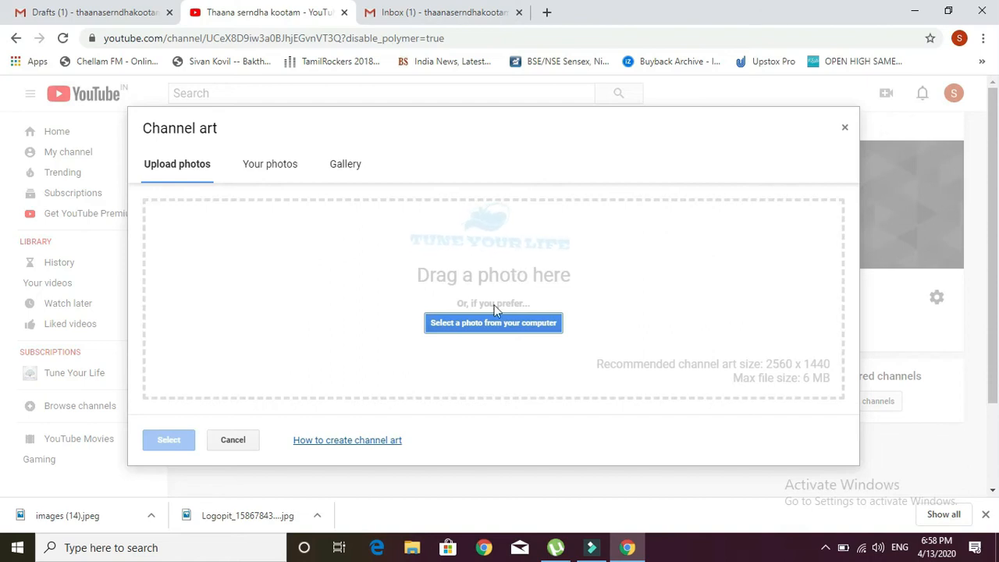
click(496, 330)
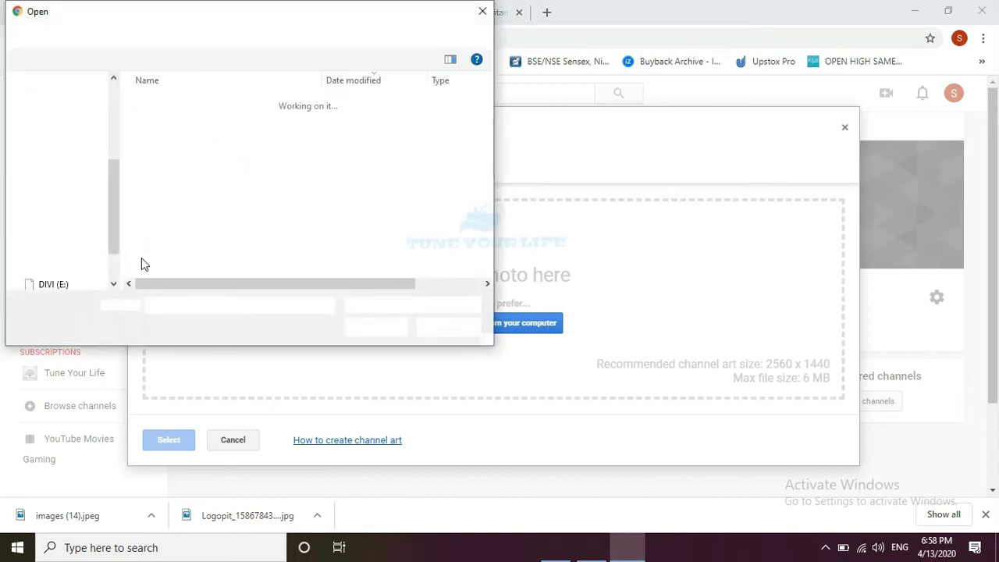
click(84, 156)
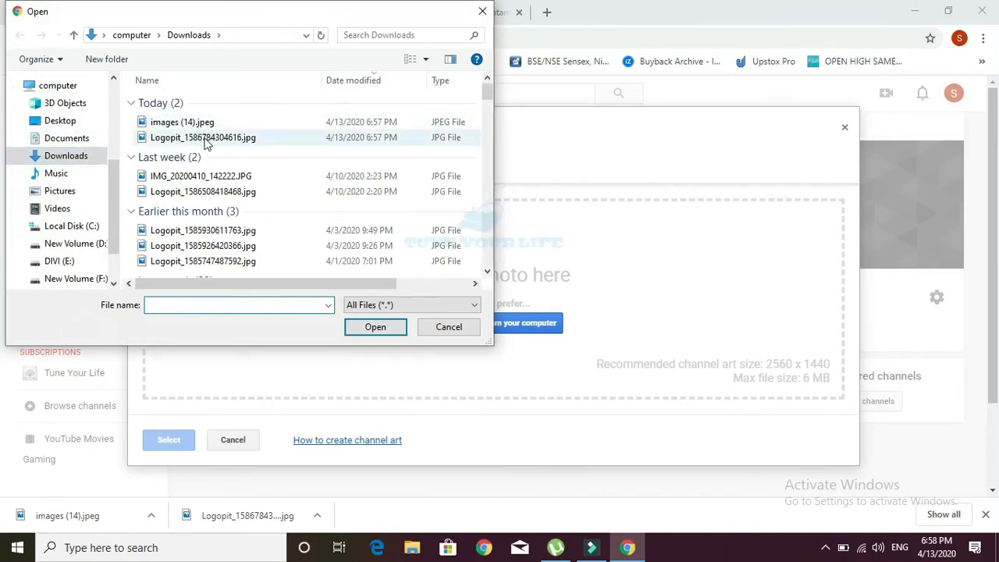
click(205, 138)
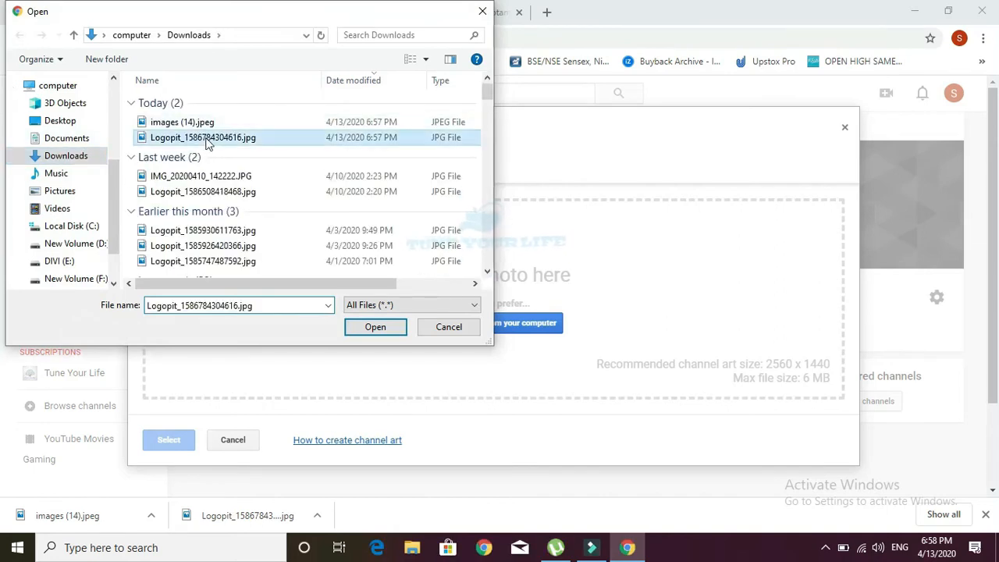
click(378, 327)
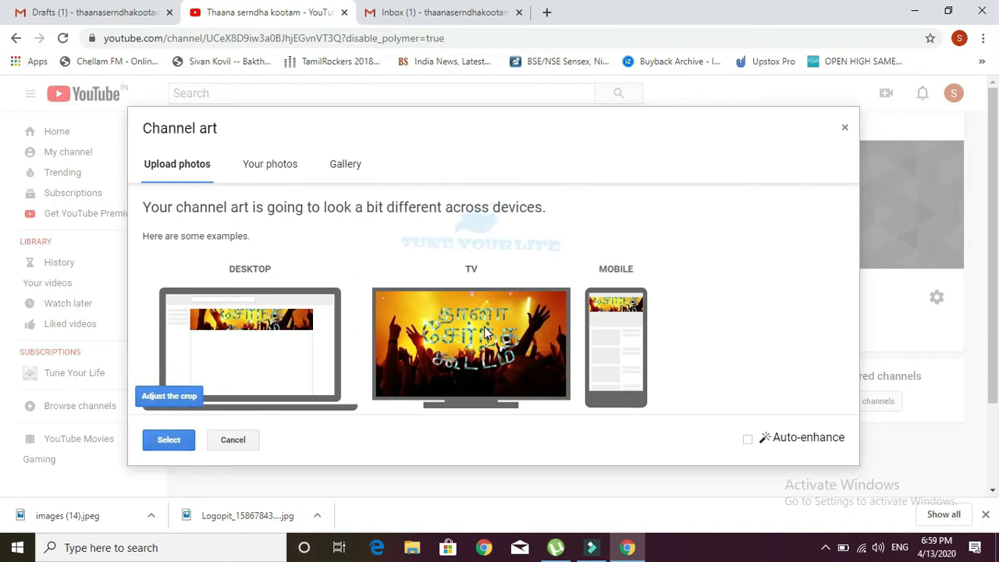
click(174, 441)
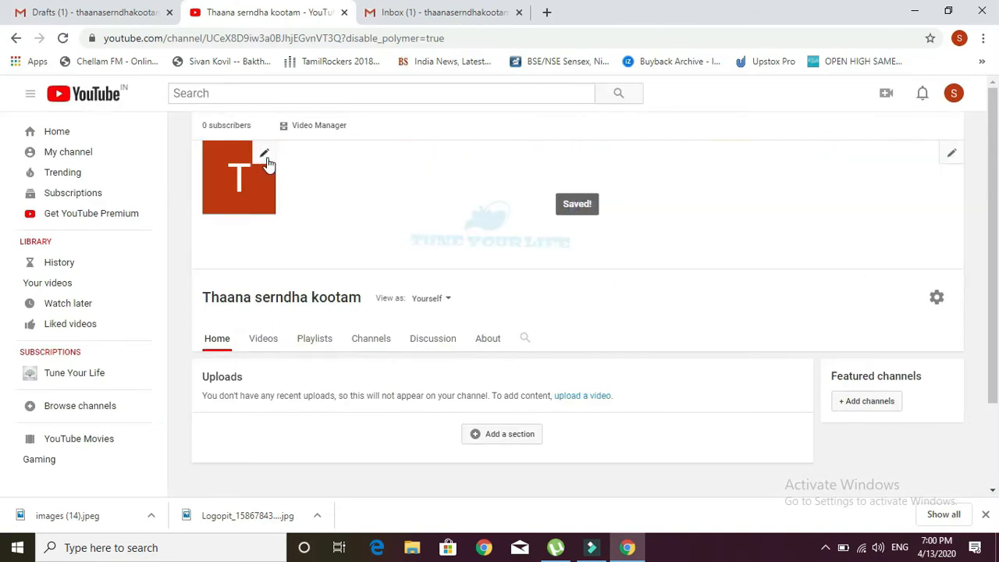
Step: Edit the channel icon and upload images (14).jpeg from Downloads as the Google Account profile picture
click(264, 155)
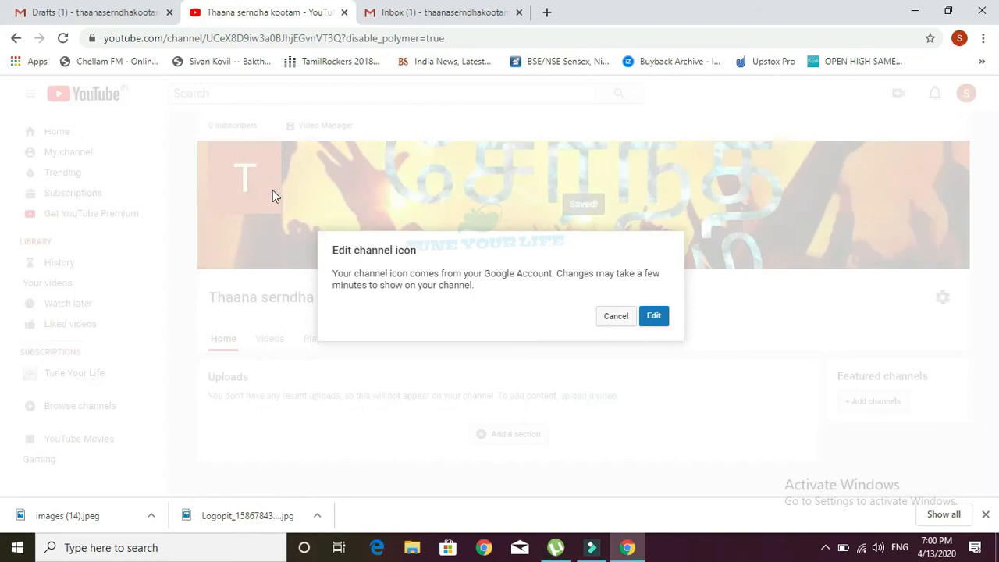
click(653, 317)
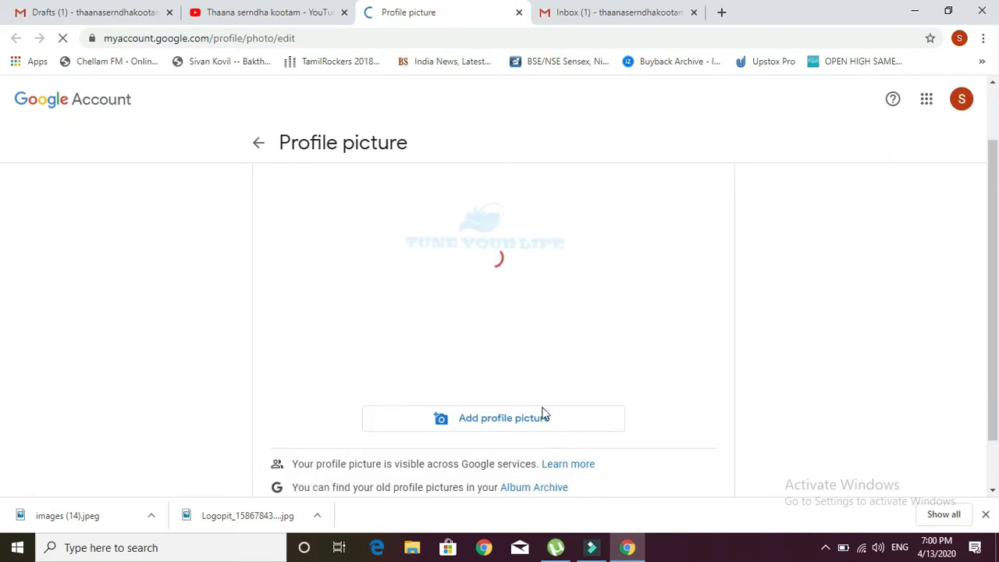
click(514, 415)
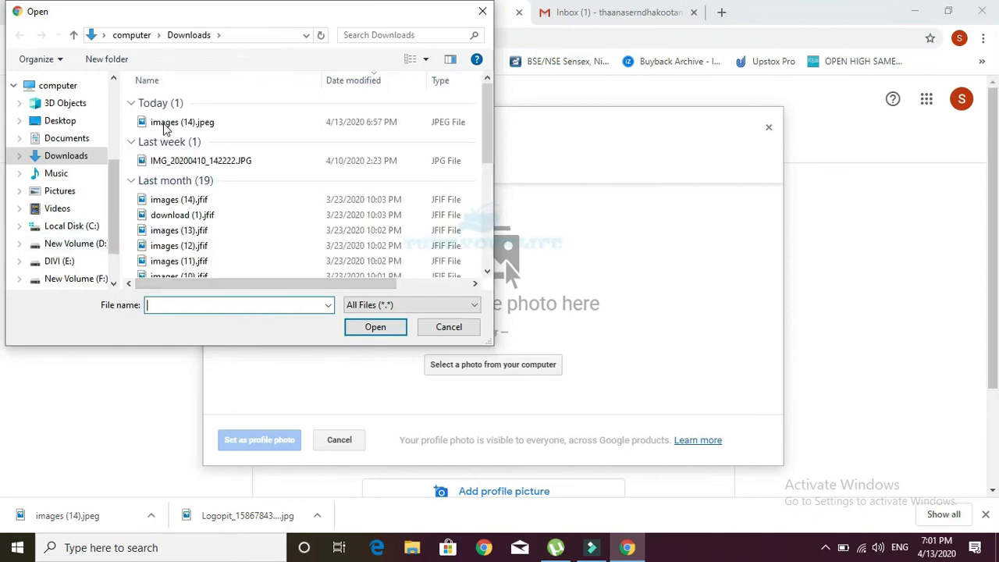
click(247, 123)
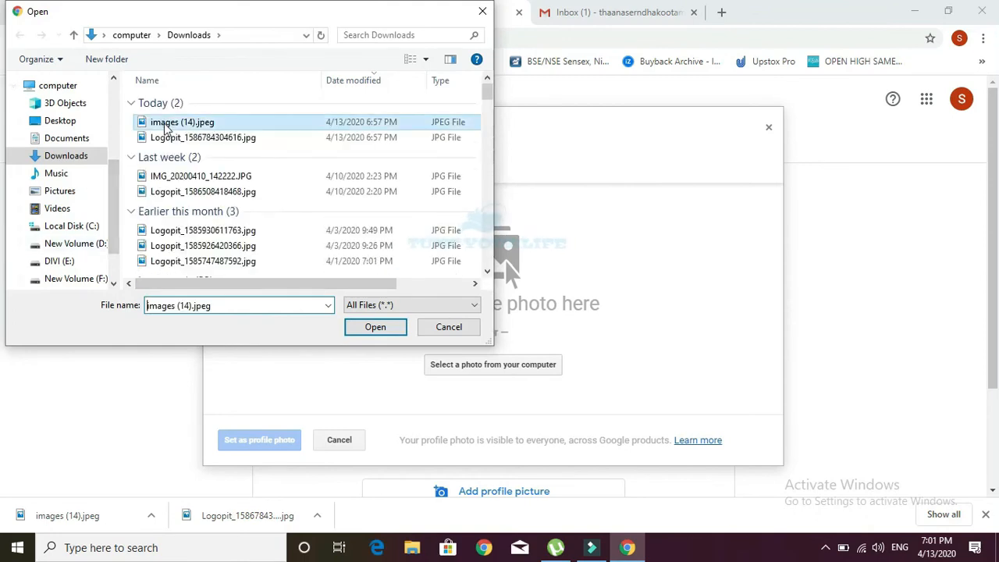
double_click(246, 124)
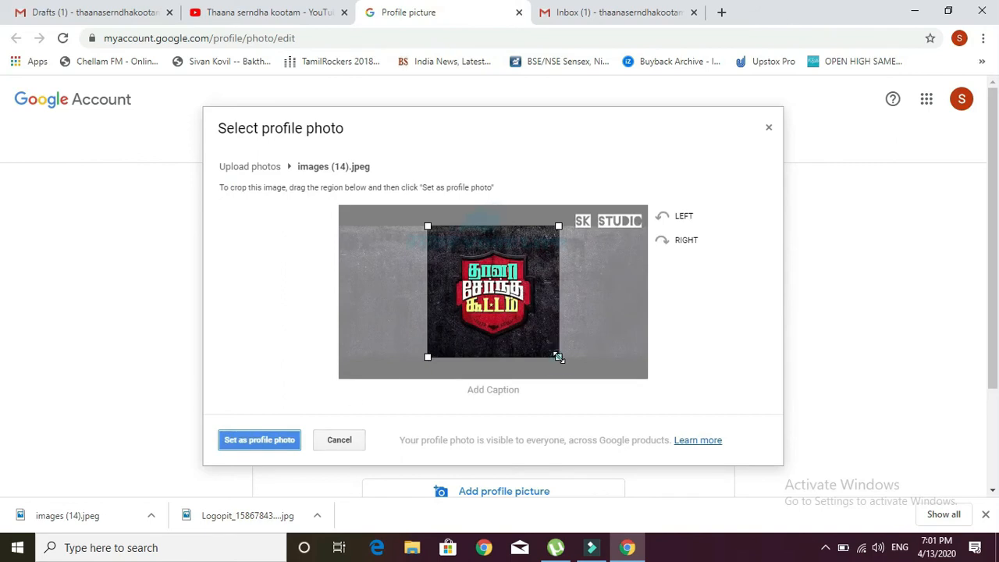
Step: Crop images (14).jpeg tightly around the red shield logo and set it as the profile photo
drag(558, 357, 545, 344)
drag(428, 344, 444, 330)
drag(502, 289, 501, 303)
drag(545, 345, 534, 334)
drag(438, 336, 442, 331)
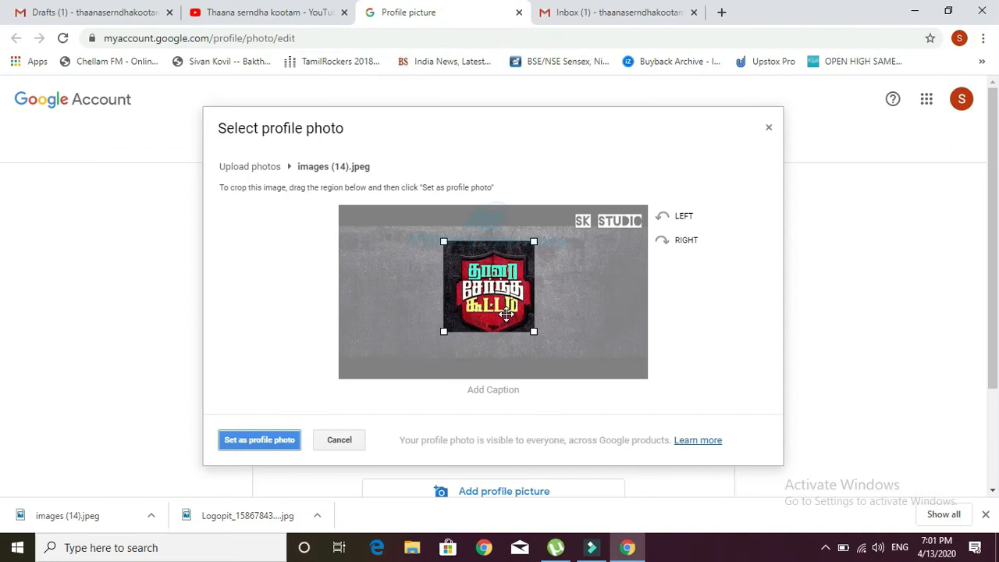
drag(508, 315, 511, 320)
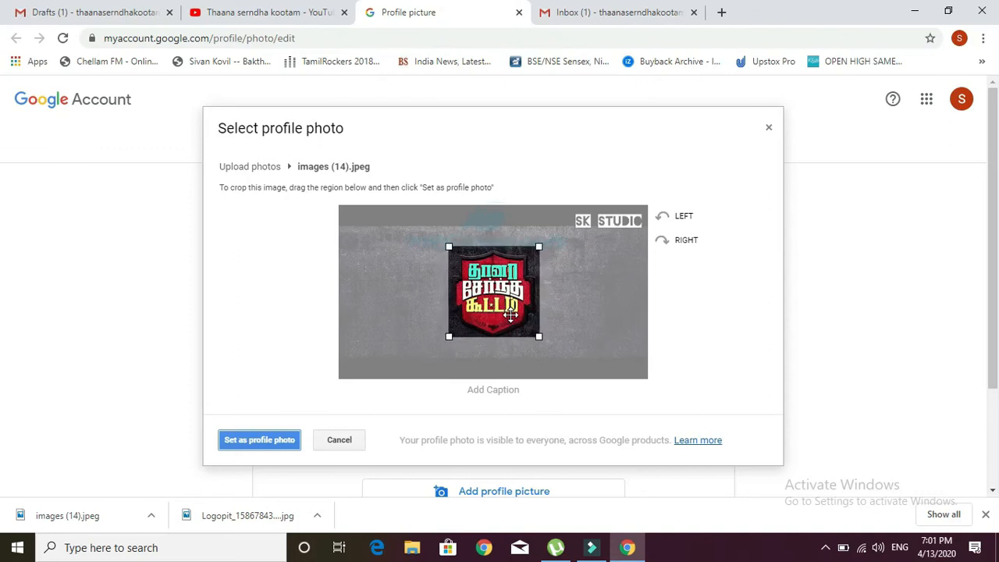
click(265, 442)
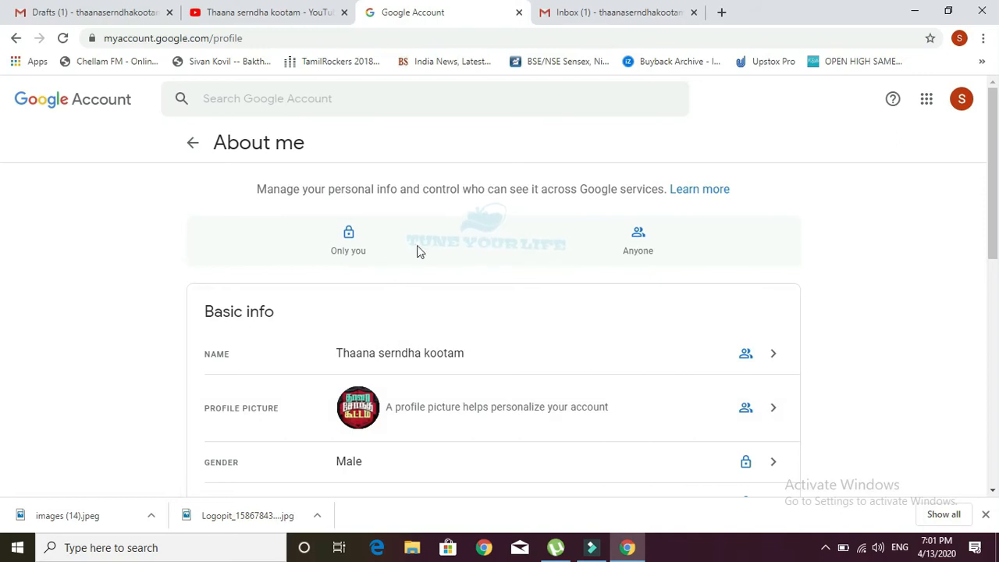
scroll(609, 441, down, 2)
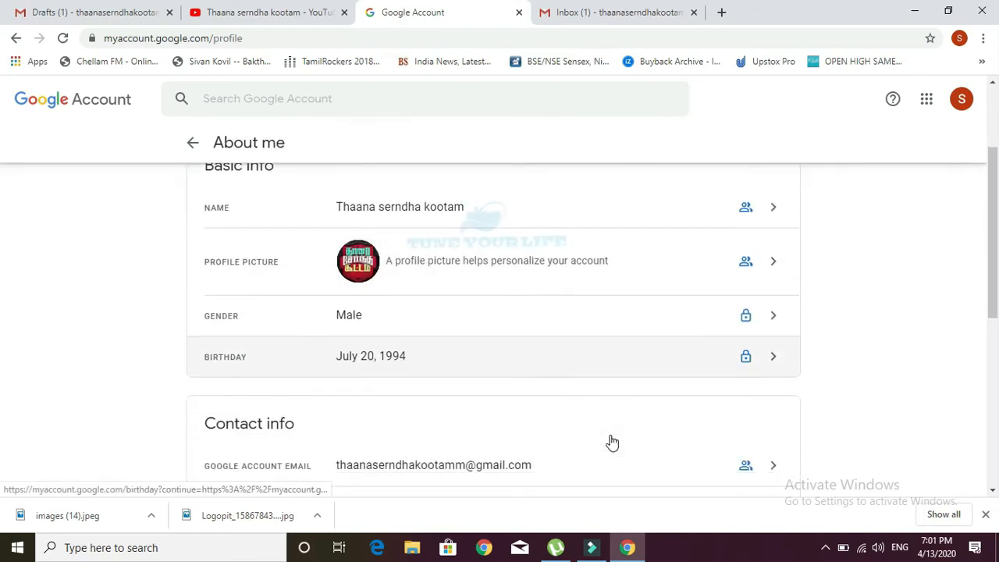
scroll(611, 439, down, 2)
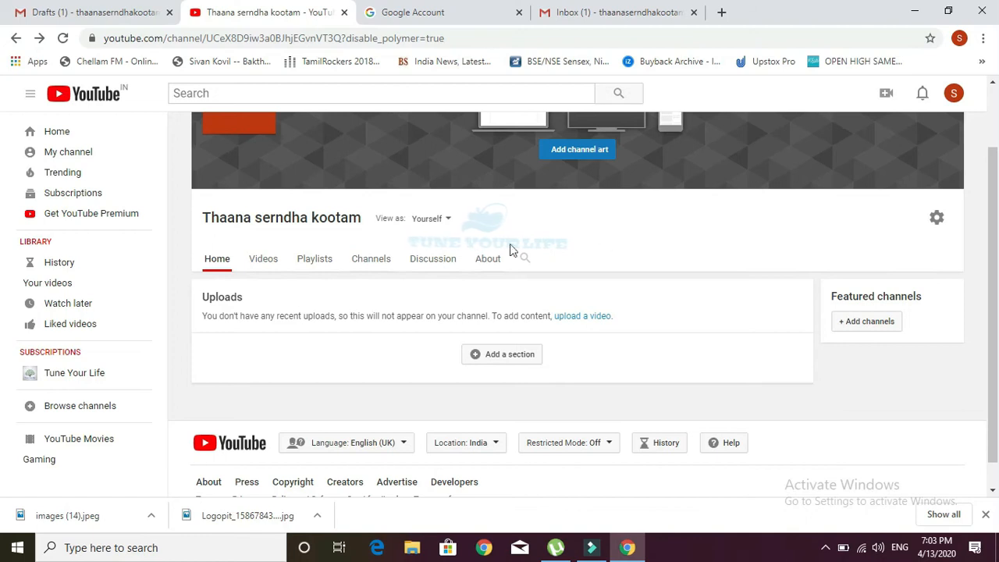
Step: In the channel's About section, add a channel description starting "welcome.... in this video we are going to upload all news, updates,informative videos, tips"
click(488, 264)
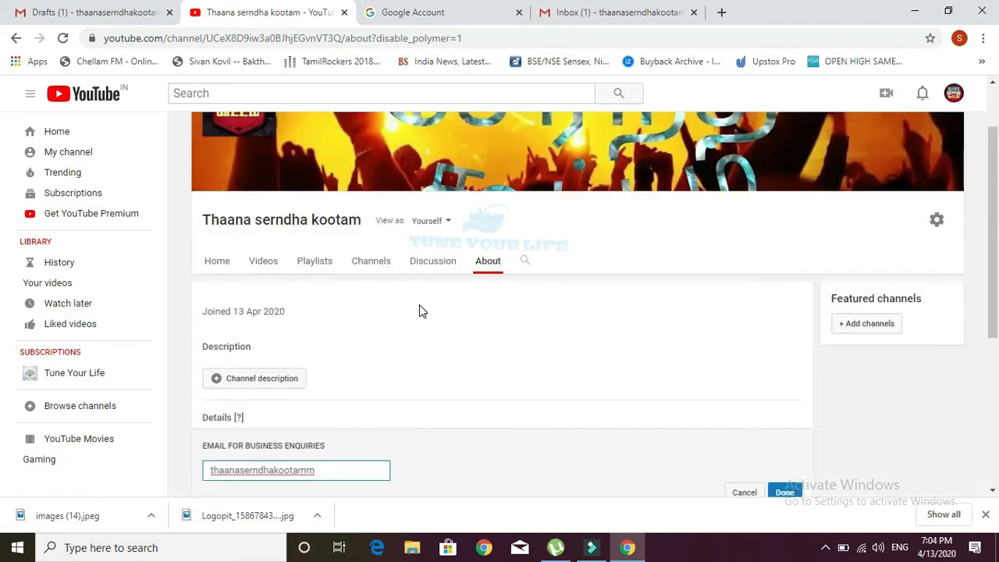
click(269, 381)
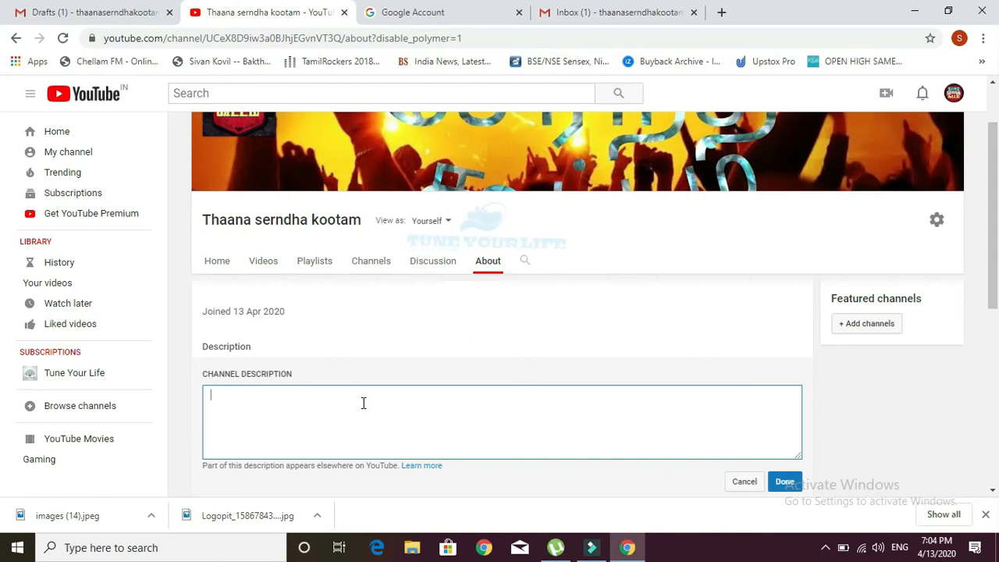
text(welcome....)
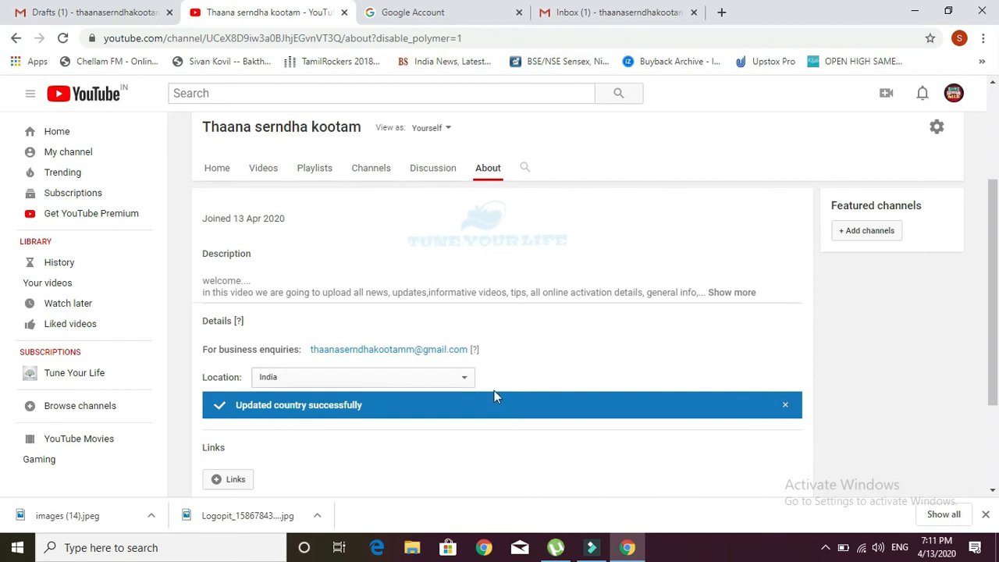
Step: Review the channel's About details and open the custom links editor, closing it without adding a link
scroll(357, 408, down, 3)
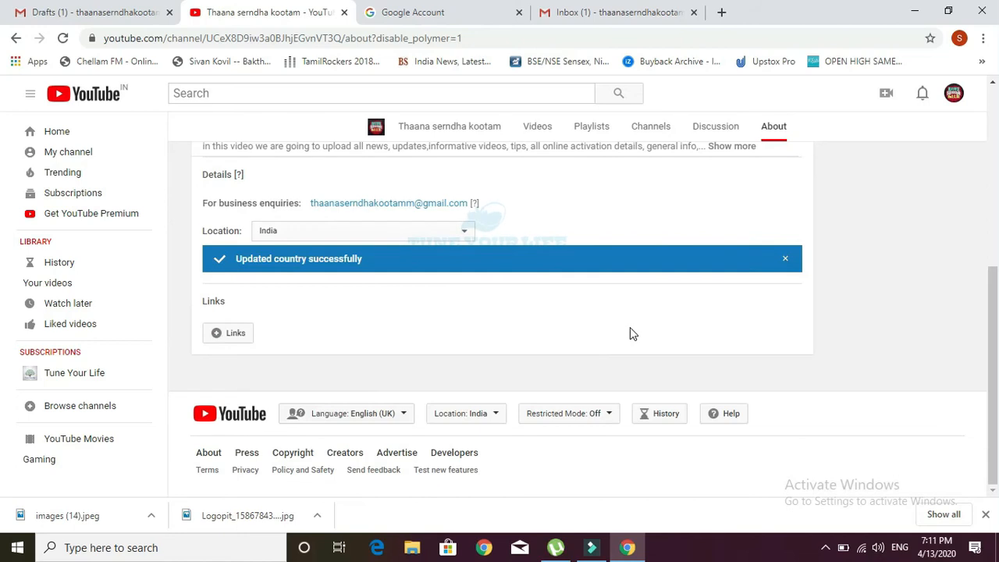
scroll(363, 334, up, 4)
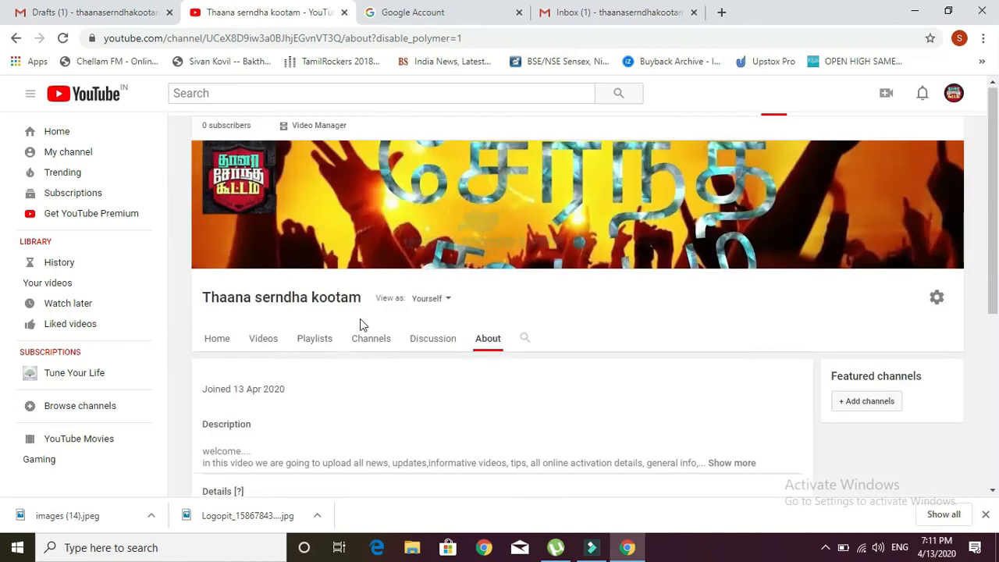
scroll(568, 377, down, 1)
scroll(567, 378, down, 5)
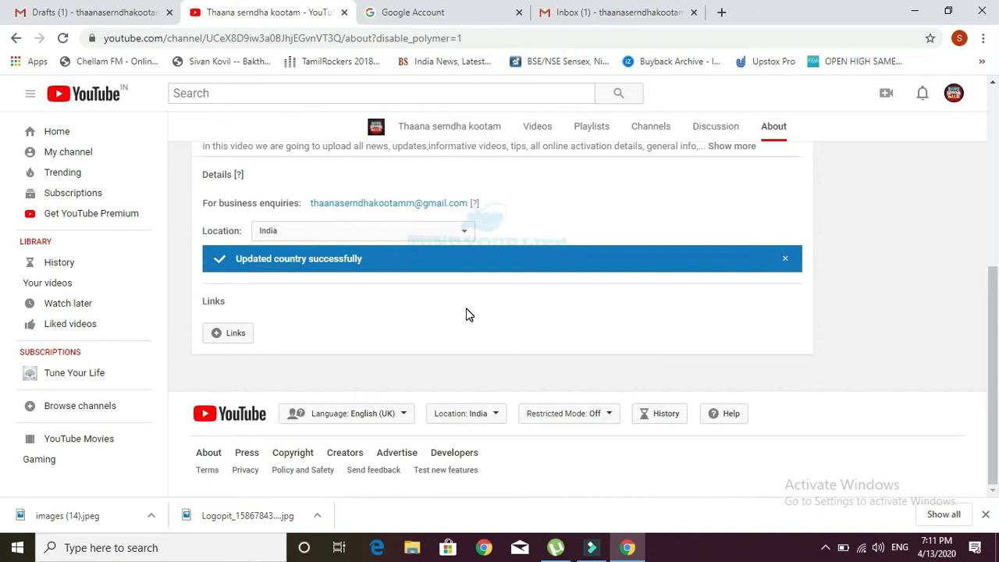
scroll(421, 336, up, 1)
scroll(351, 345, down, 1)
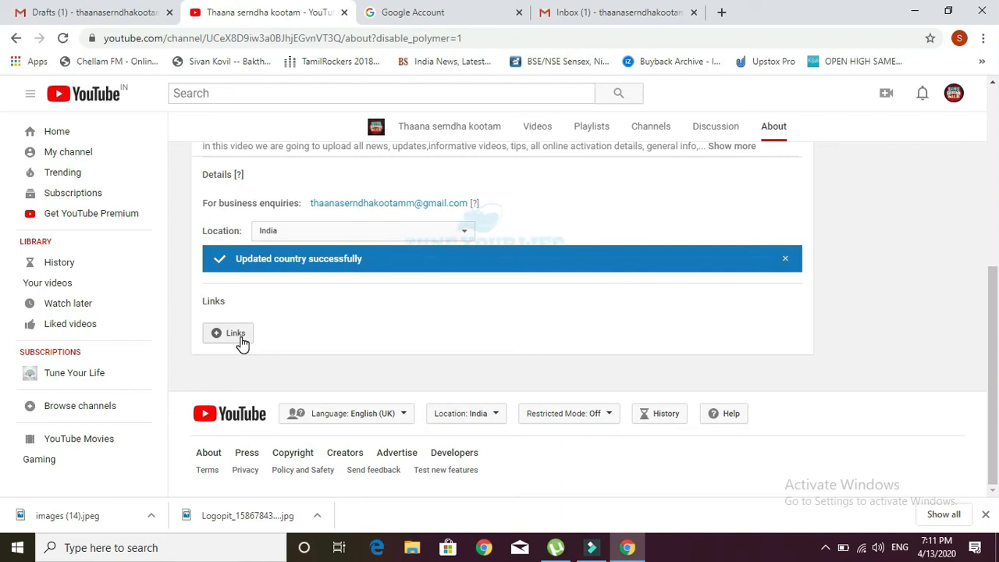
click(241, 336)
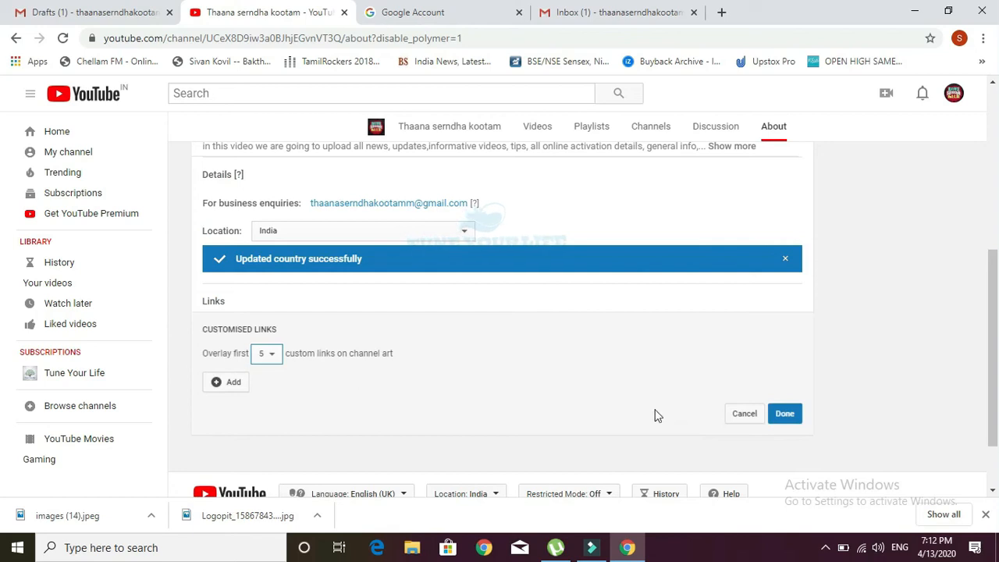
click(777, 417)
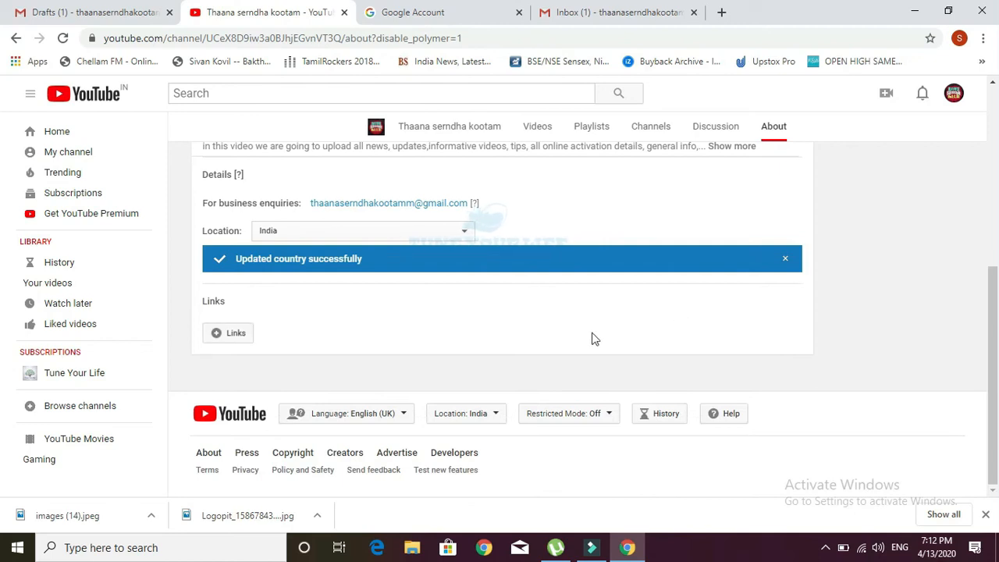
scroll(592, 338, up, 1)
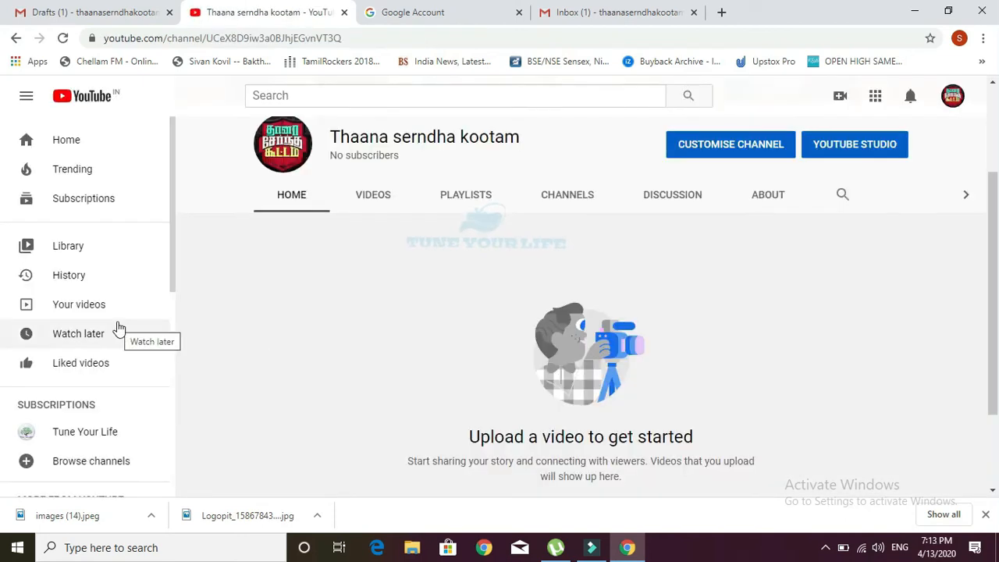
Step: Open the YouTube account settings and go to the channel's status and features page
scroll(118, 328, down, 2)
scroll(128, 361, down, 3)
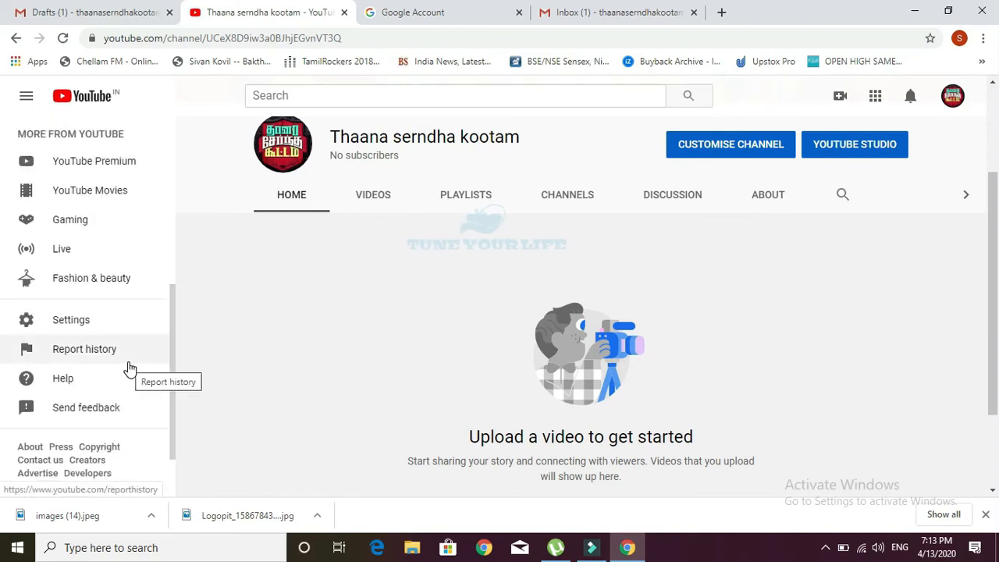
click(104, 328)
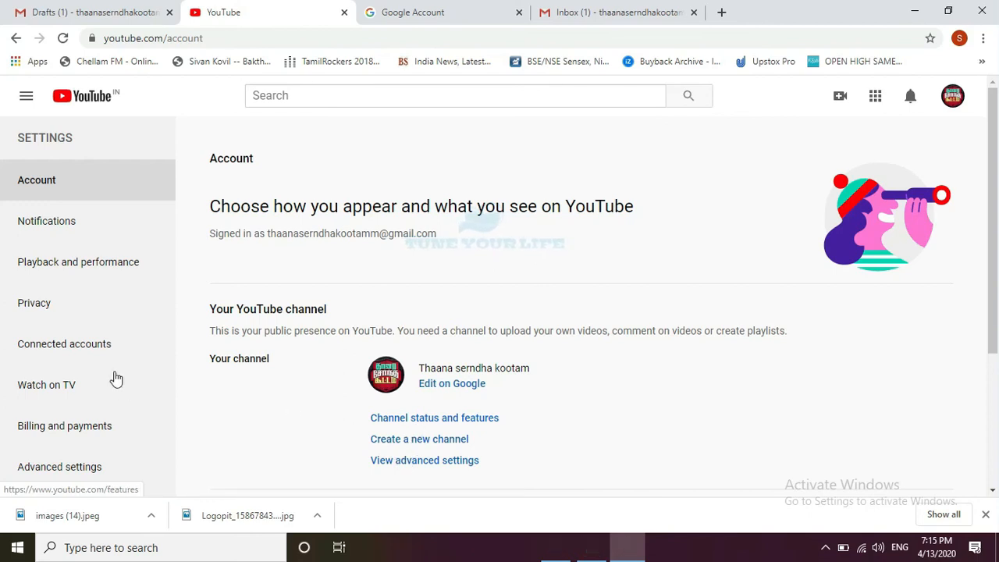
scroll(129, 394, down, 3)
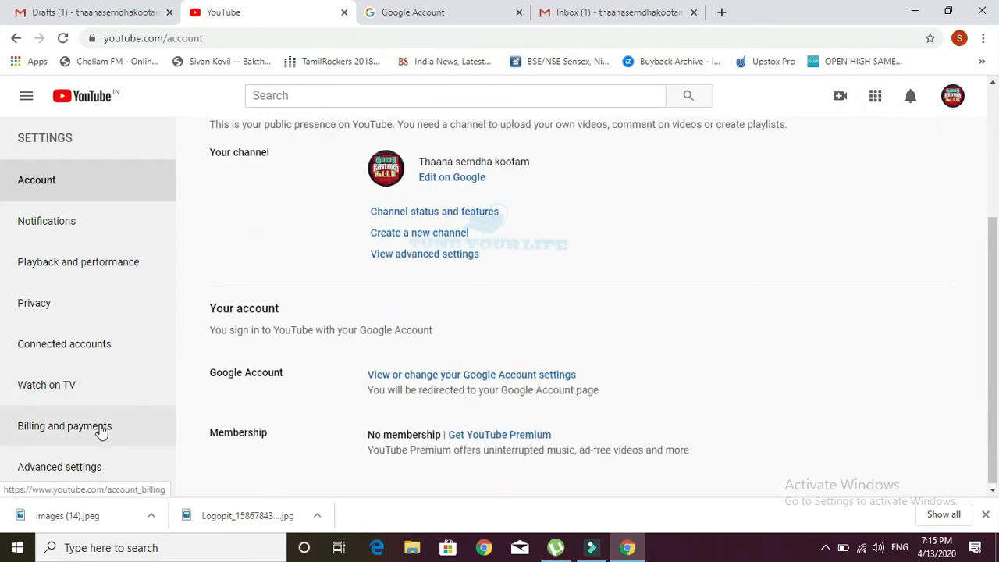
scroll(78, 386, up, 3)
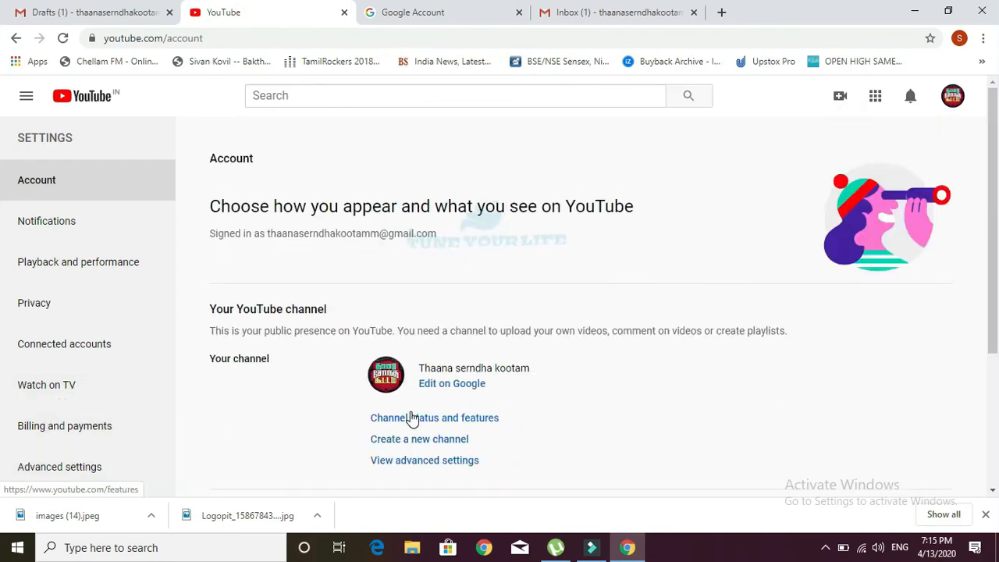
scroll(408, 417, down, 1)
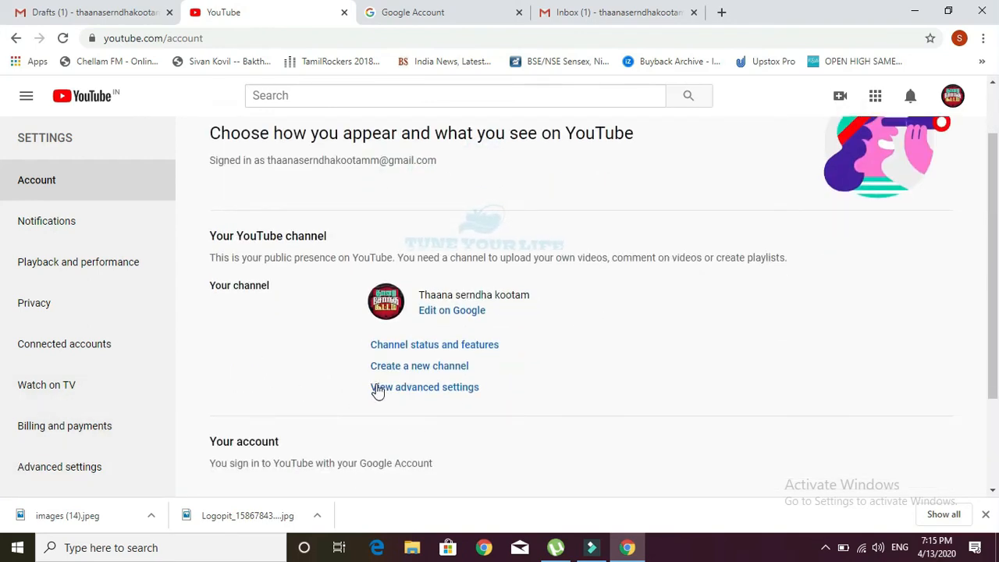
scroll(395, 363, down, 1)
scroll(431, 300, down, 1)
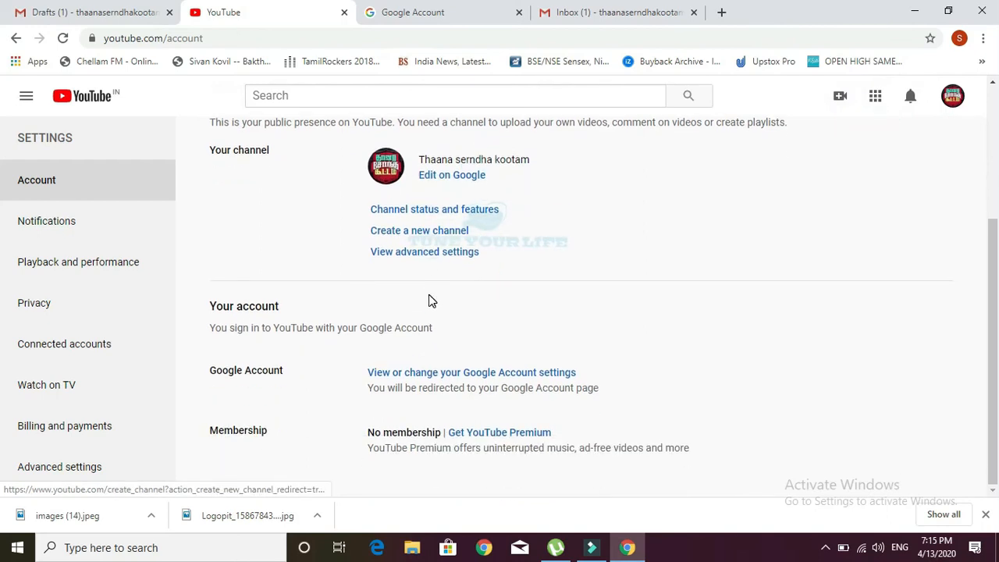
click(433, 209)
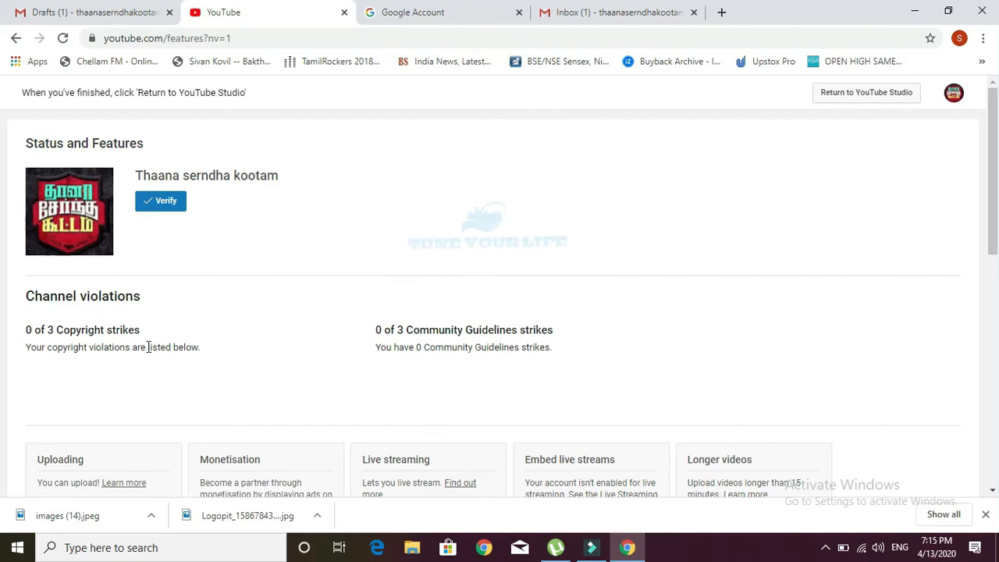
Step: Start verifying the channel, choose to receive the verification code by text message, and submit the phone number
scroll(268, 362, down, 5)
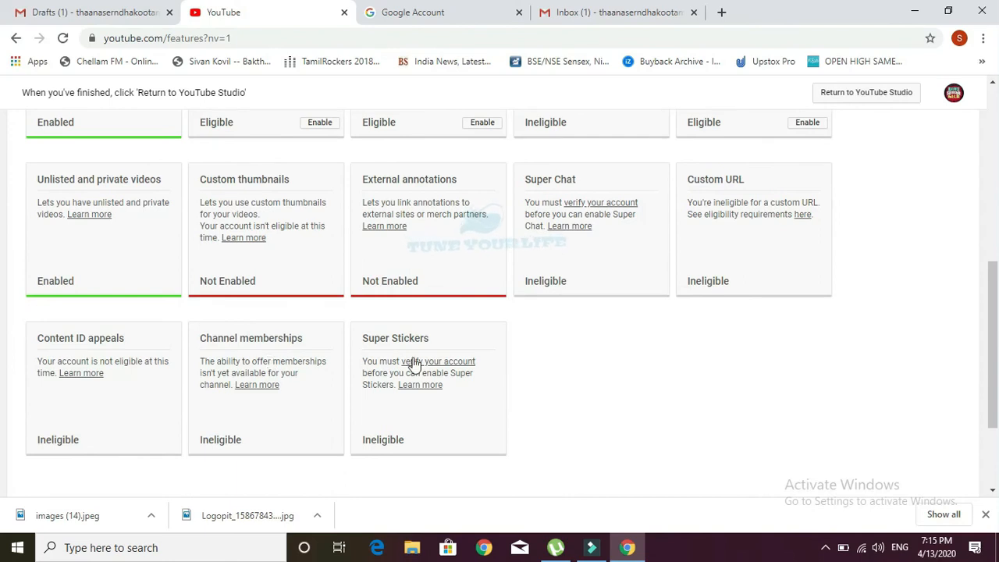
scroll(373, 363, up, 5)
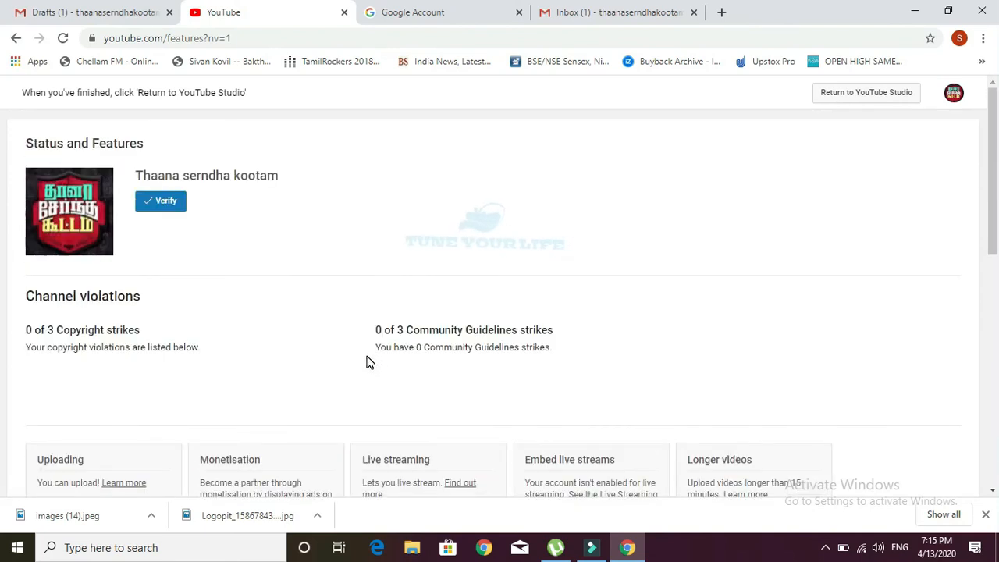
scroll(368, 361, down, 3)
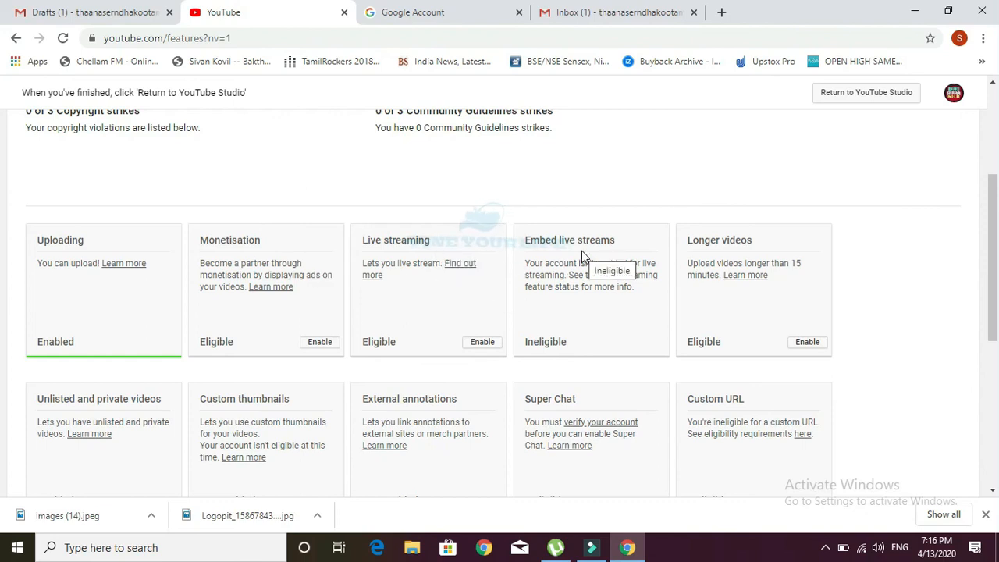
scroll(267, 389, down, 2)
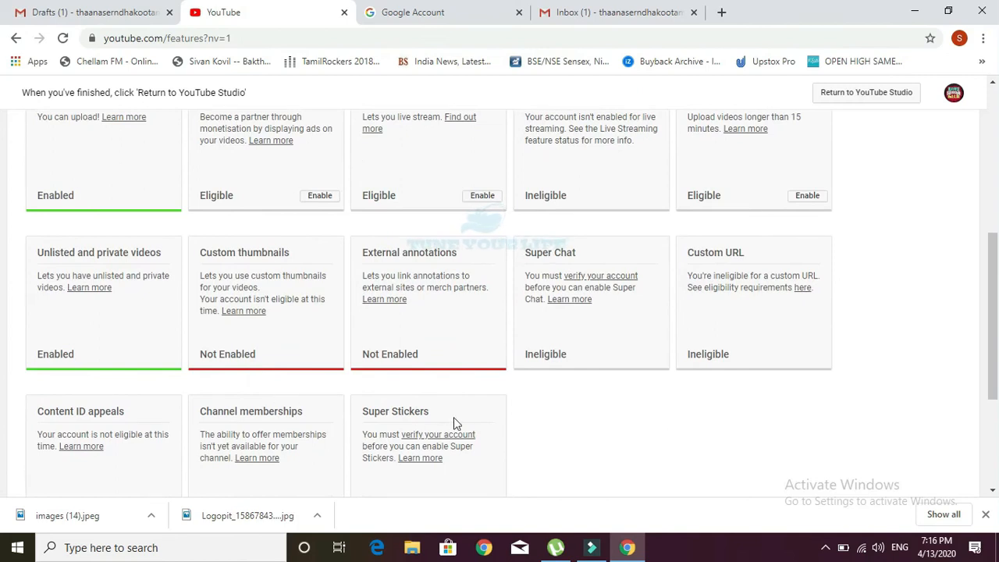
scroll(591, 288, up, 5)
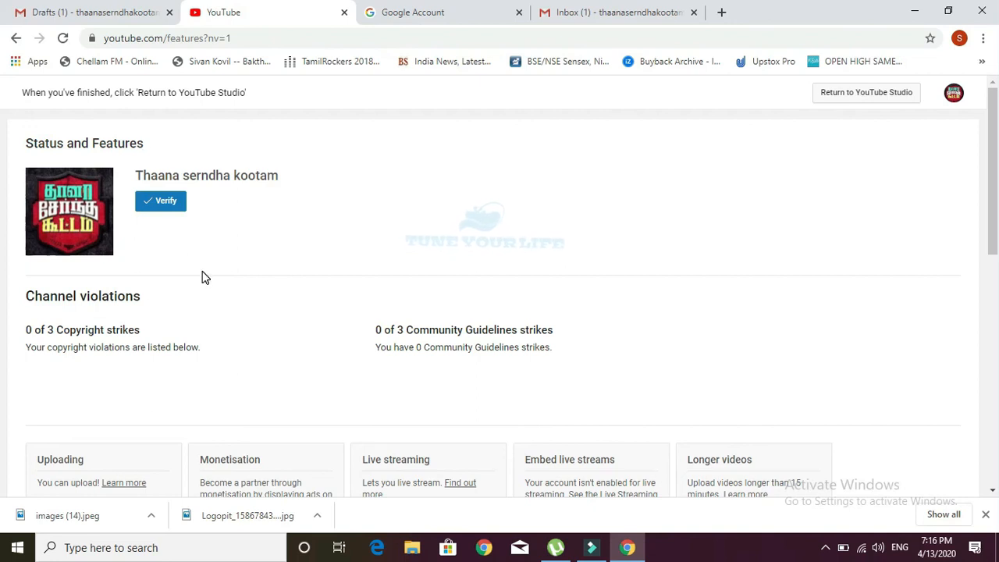
click(167, 201)
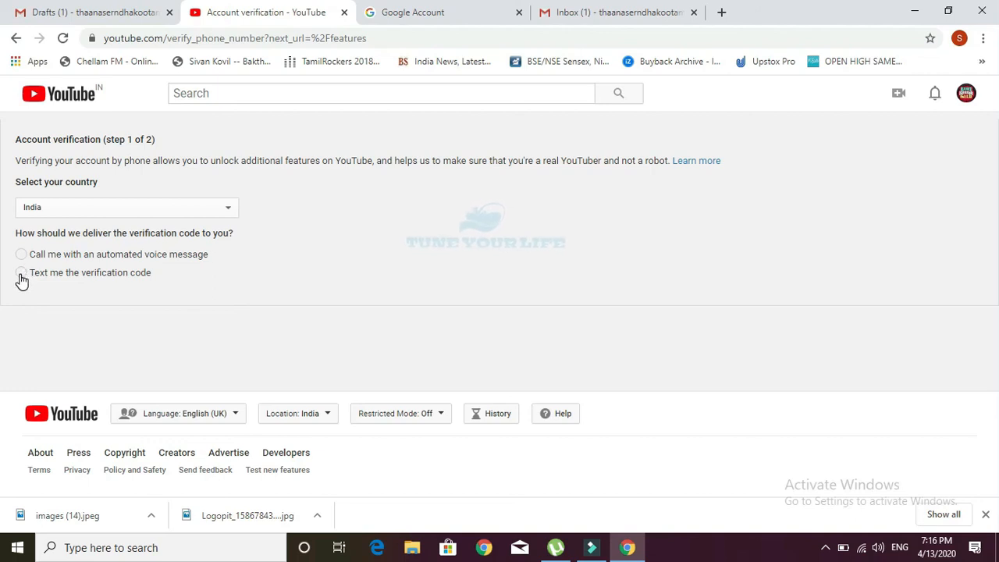
click(22, 278)
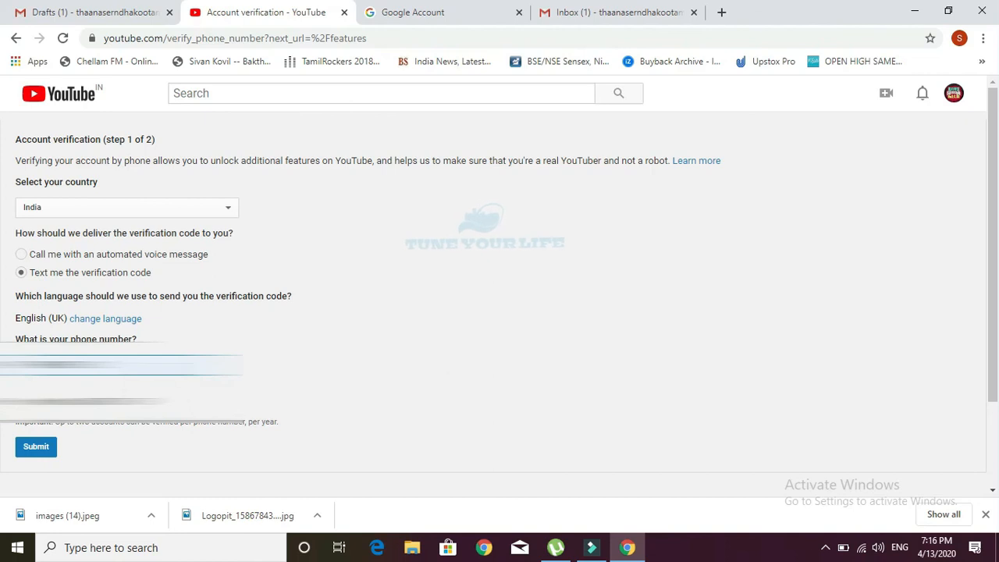
click(49, 445)
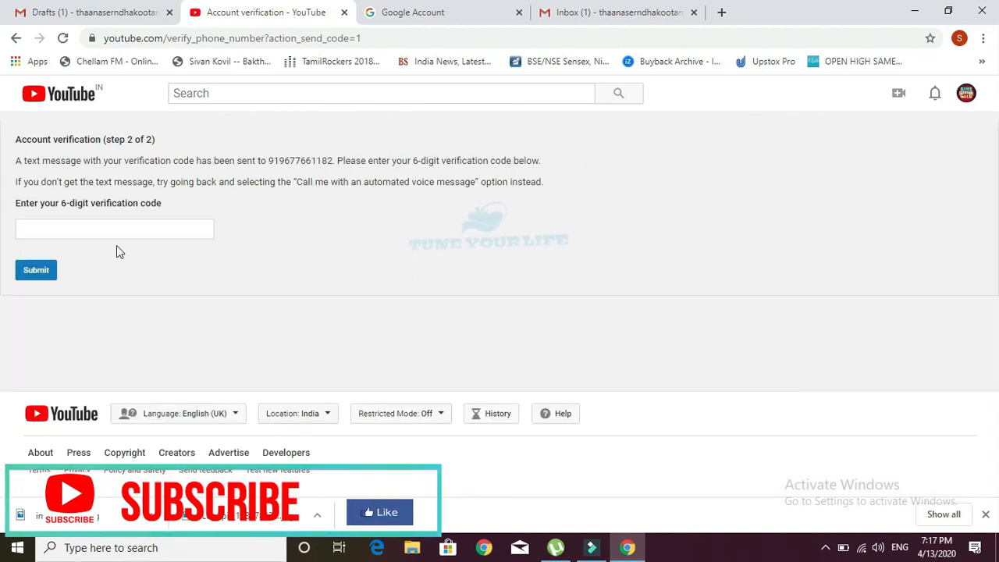
Step: Enter the 6-digit verification code, submit it, and continue back to the channel's status and features page
click(130, 225)
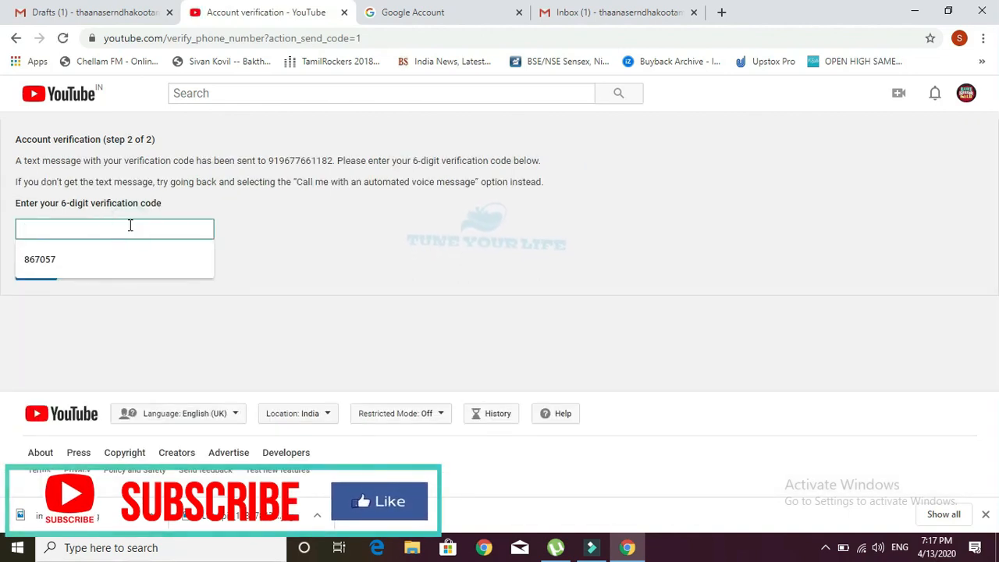
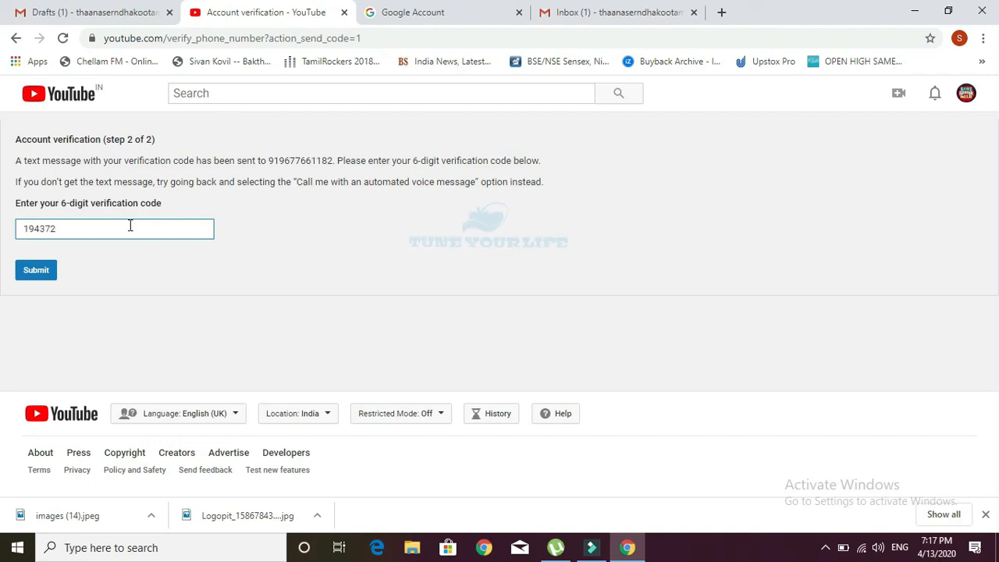
click(37, 271)
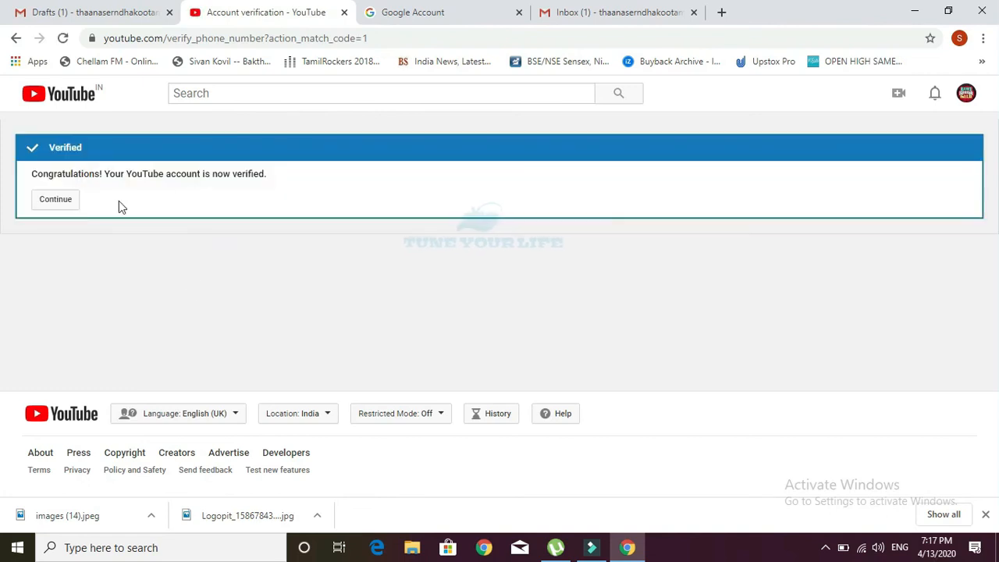
click(58, 205)
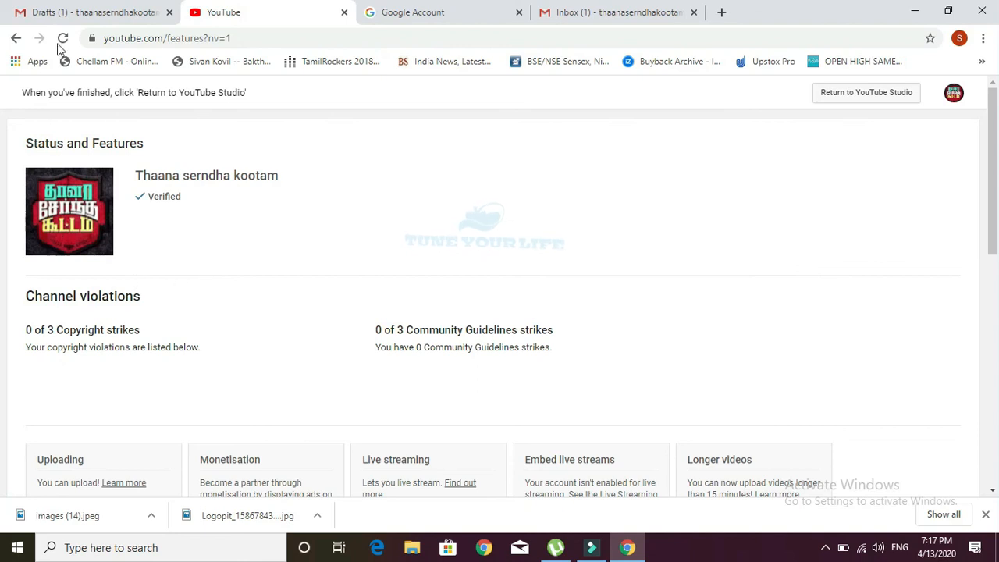
Step: Go to the YouTube Studio channel dashboard and look through its news, analytics and update cards
click(18, 38)
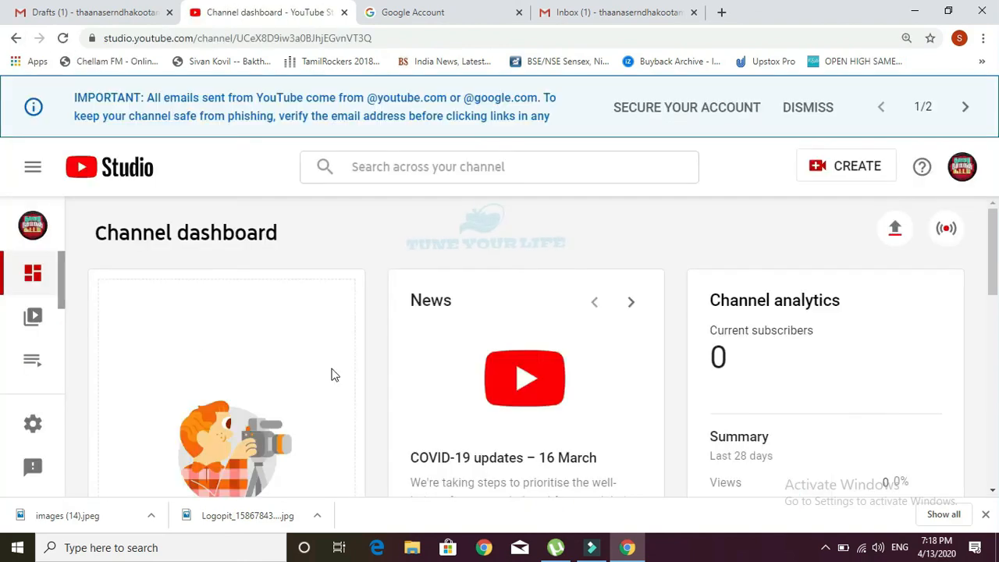
scroll(441, 414, down, 2)
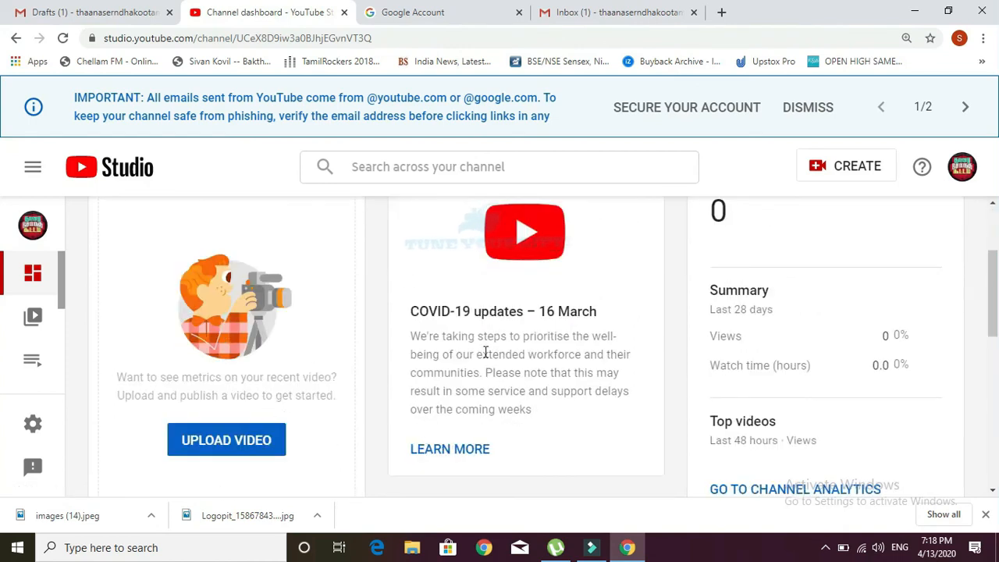
scroll(486, 353, down, 2)
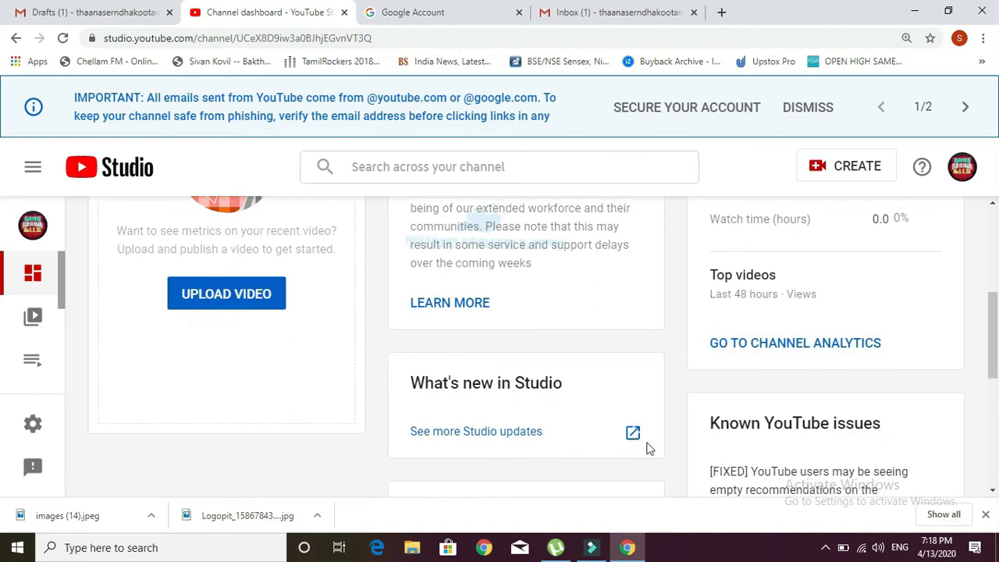
scroll(642, 402, up, 4)
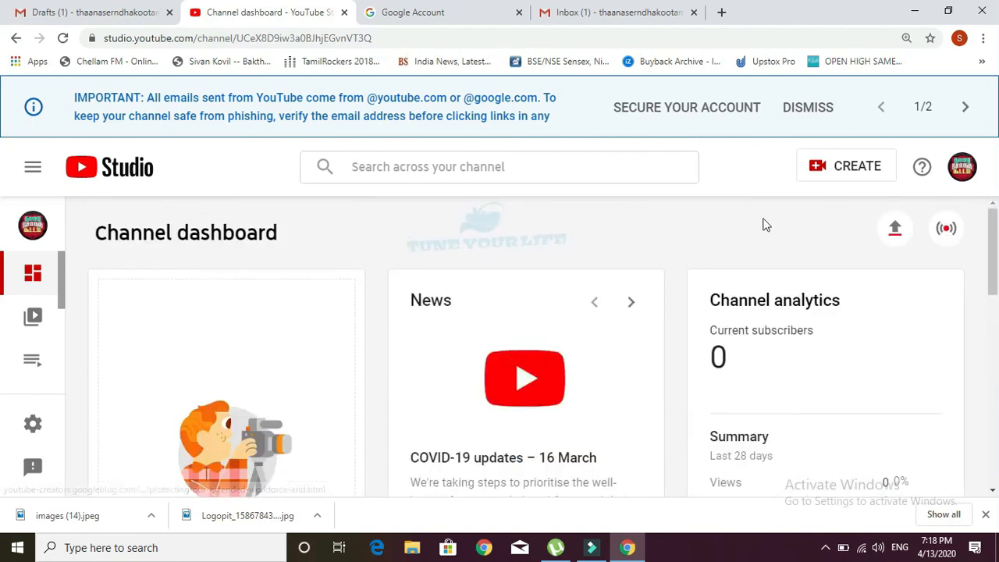